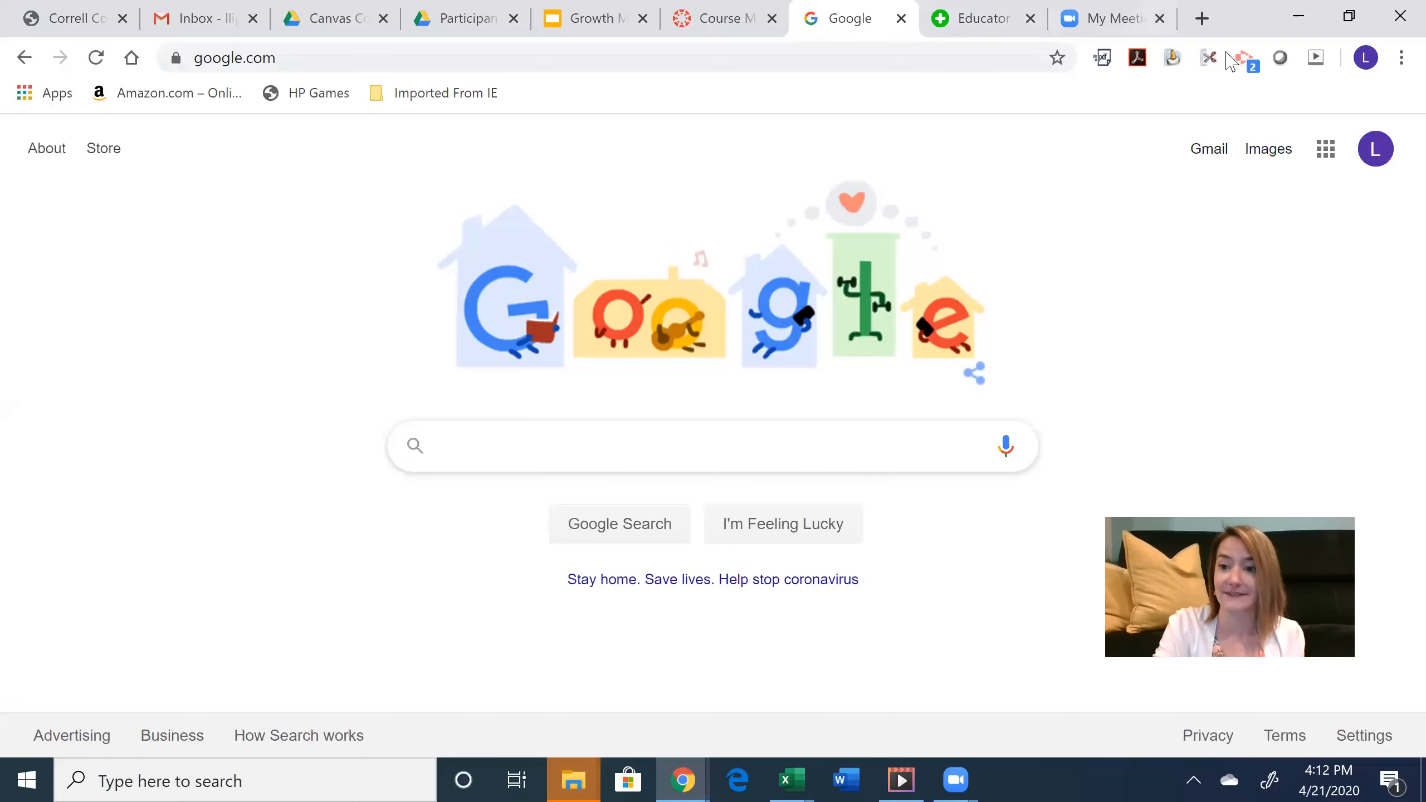
- Launch Jamboard from the Google apps grid in Chrome
click(1326, 148)
scroll(1376, 341, down, 5)
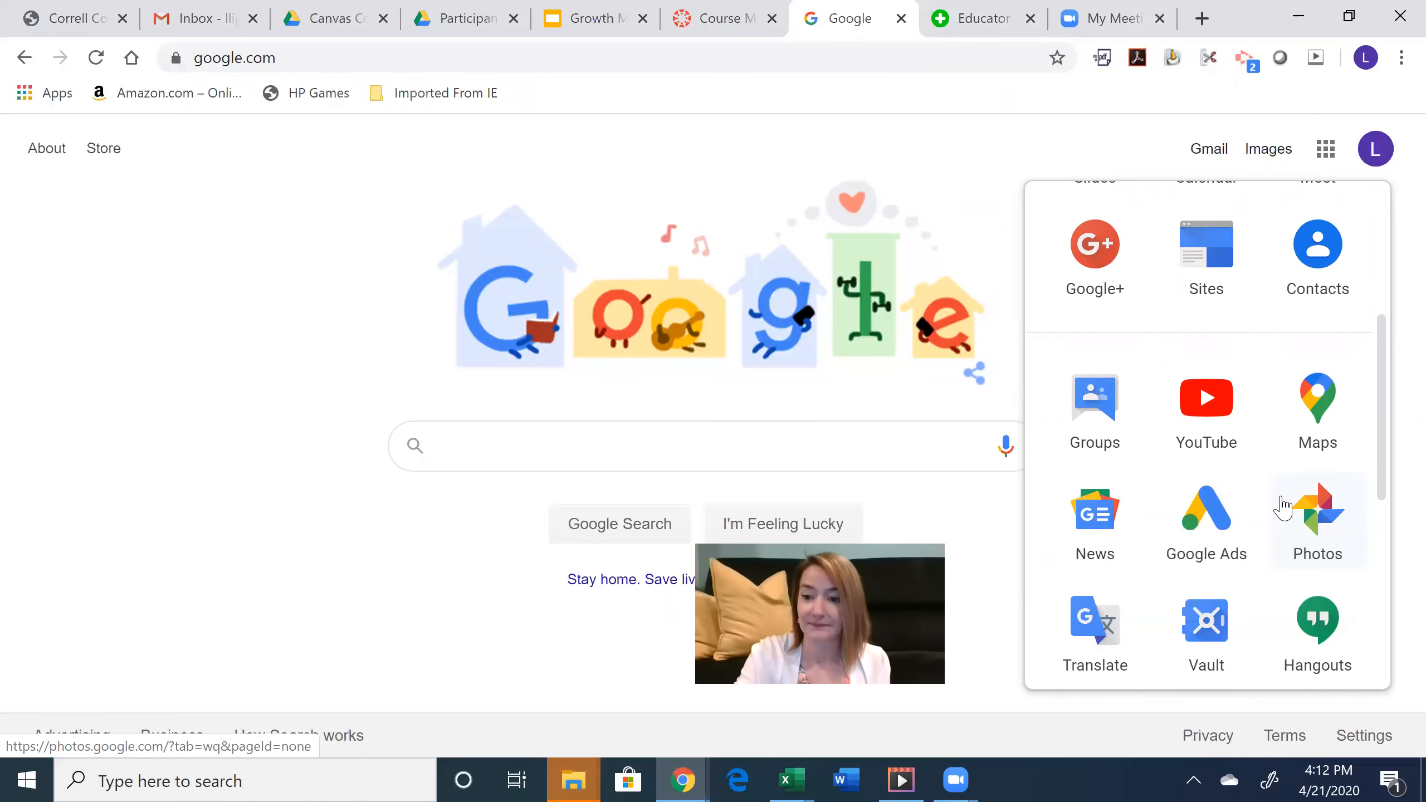
scroll(1385, 481, down, 3)
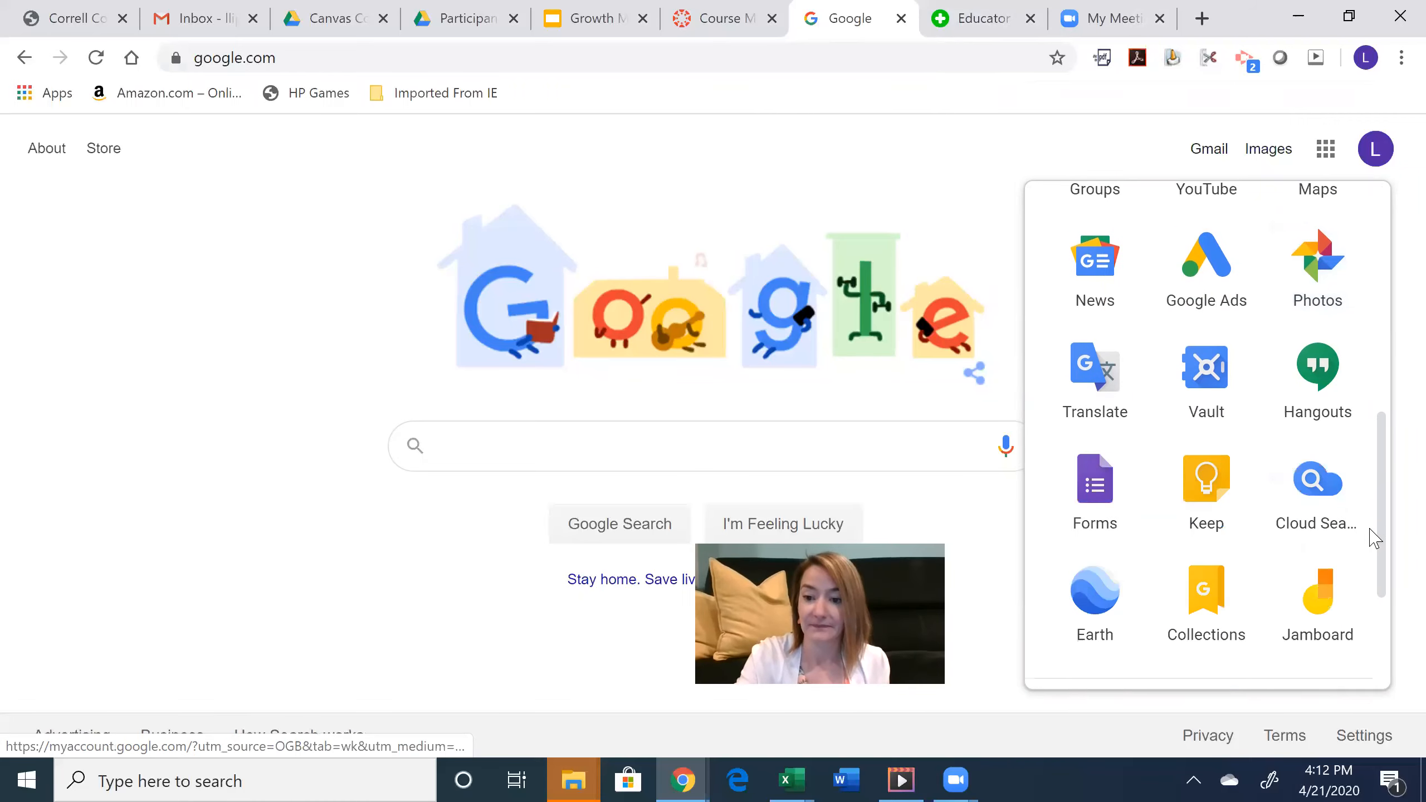
click(1320, 606)
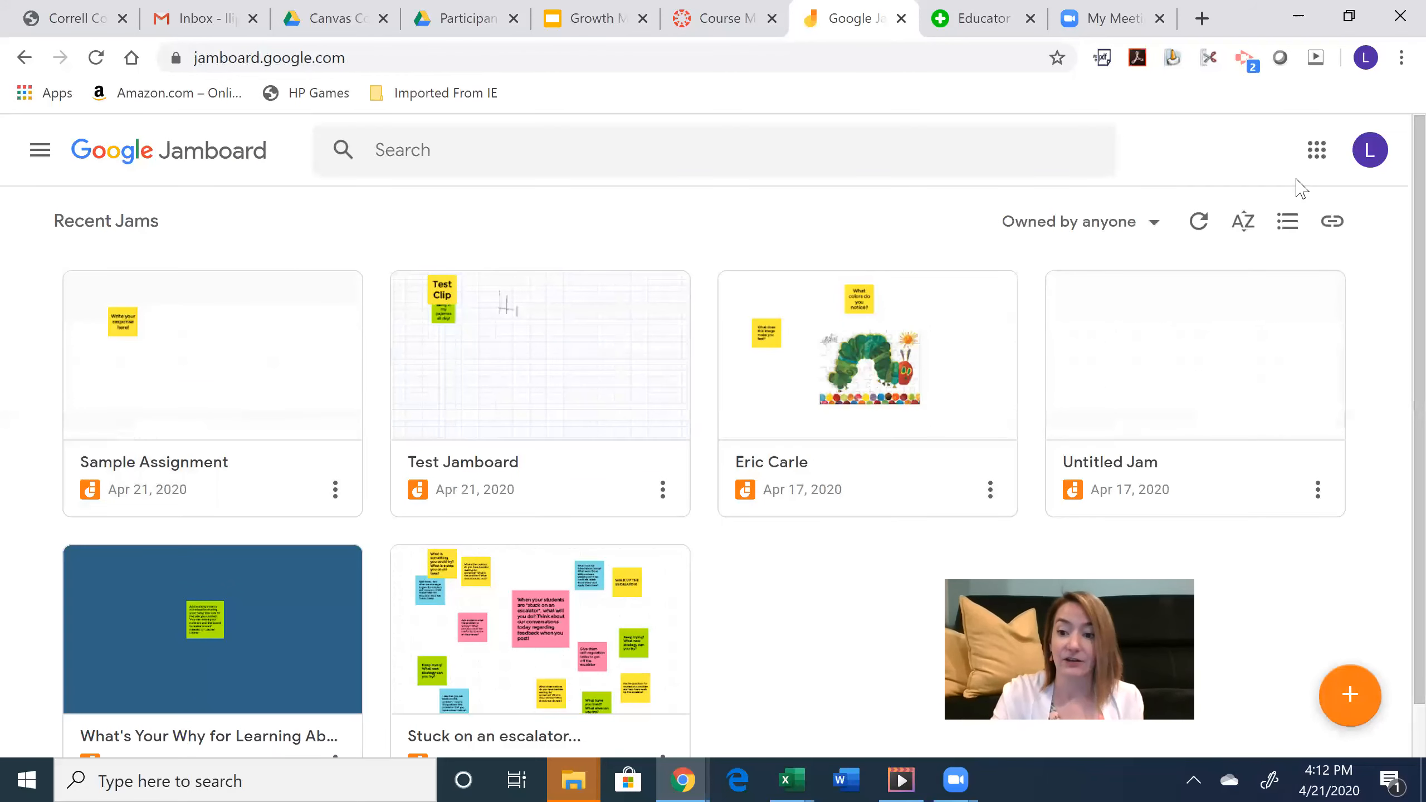
- Create a new jam named 'What did YOU think?' and give its frame the Squares background
click(1350, 699)
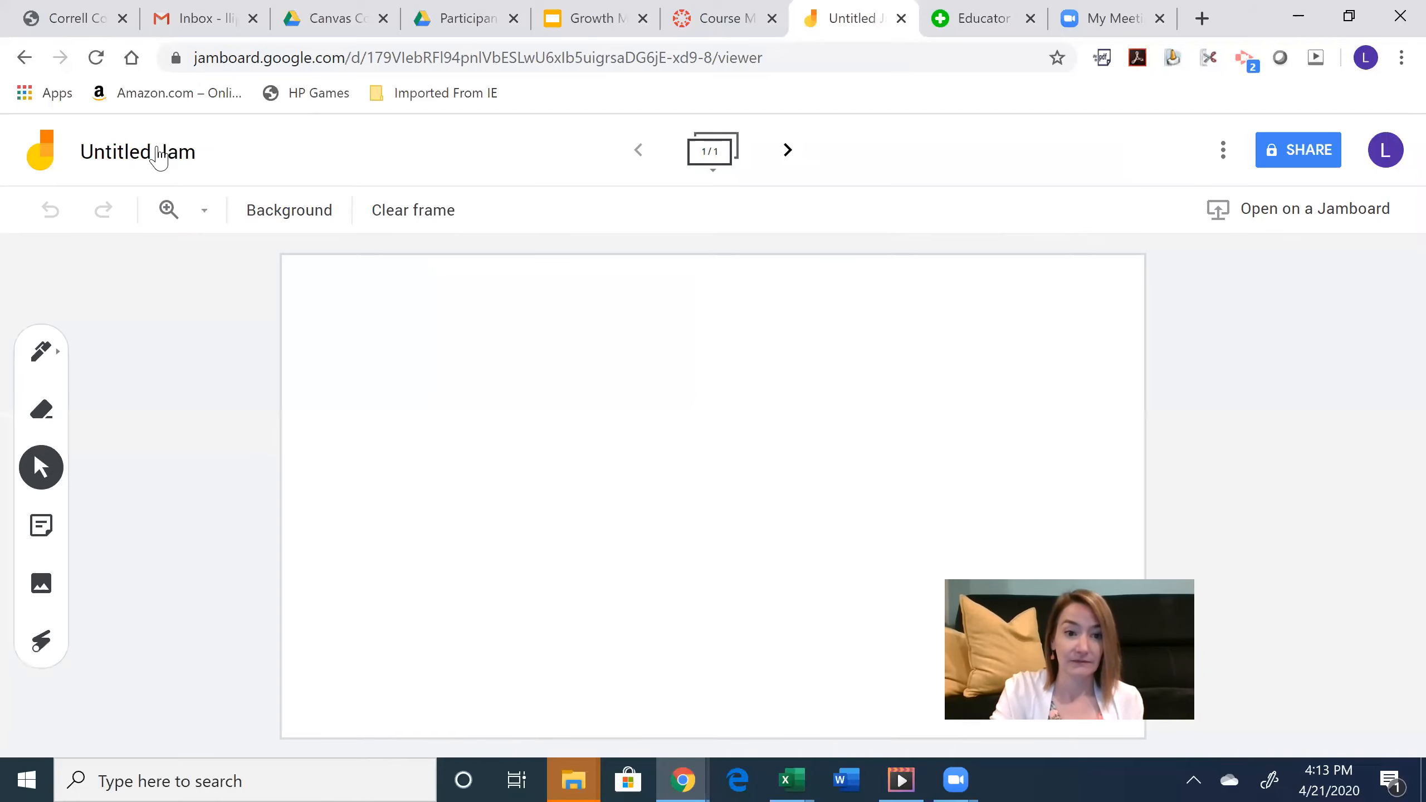
click(157, 153)
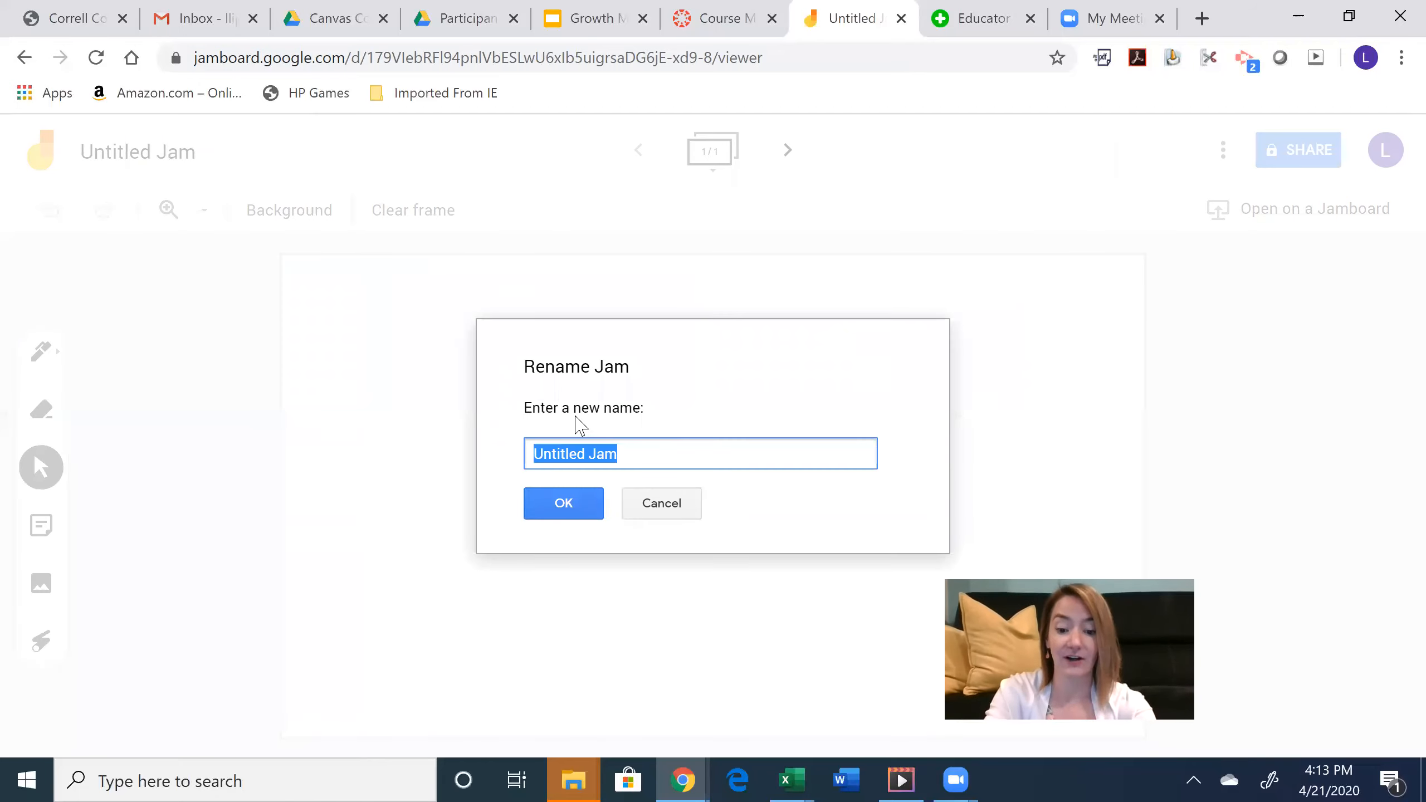
text(What did you t)
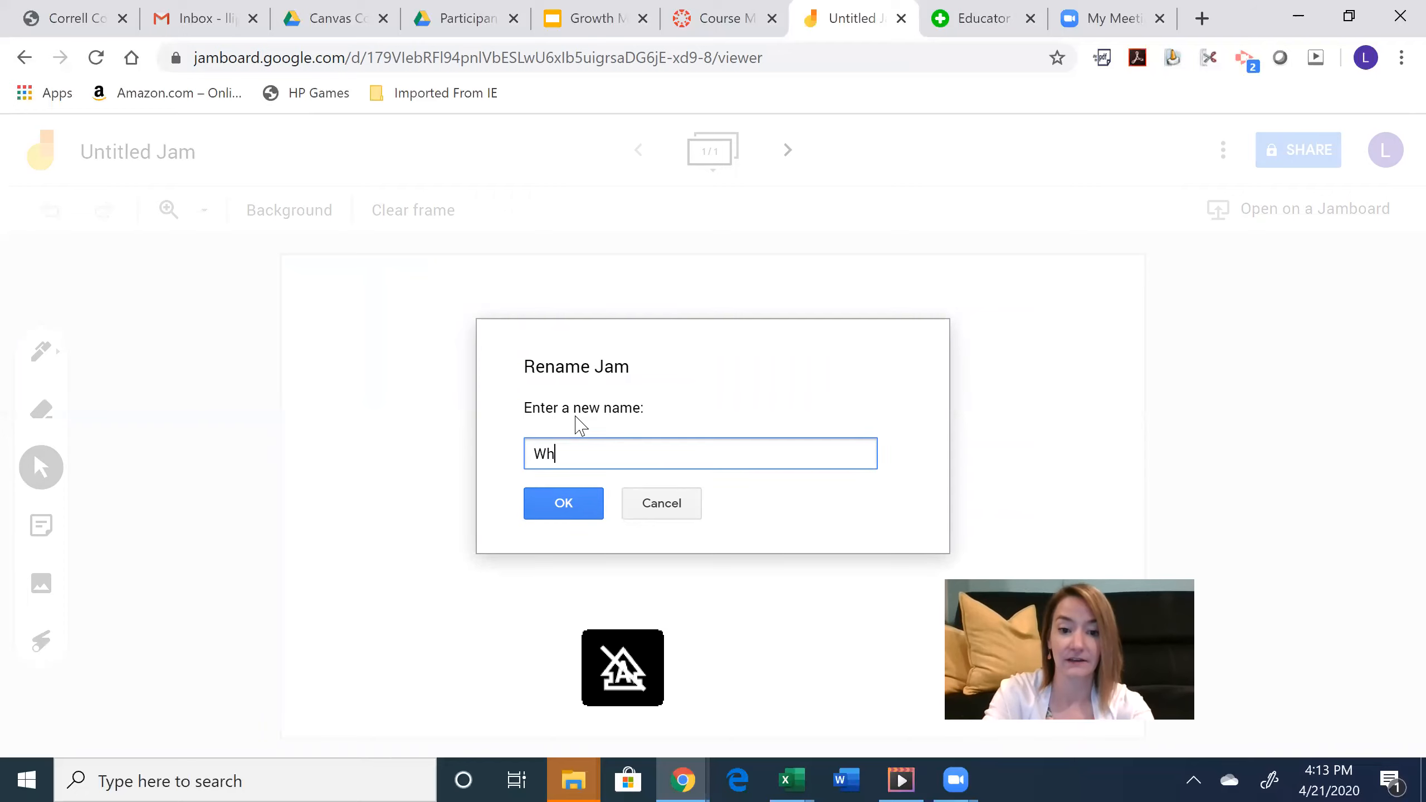
key(BackSpace)
key(BackSpace)
key(BackSpace)
key(BackSpace)
key(BackSpace)
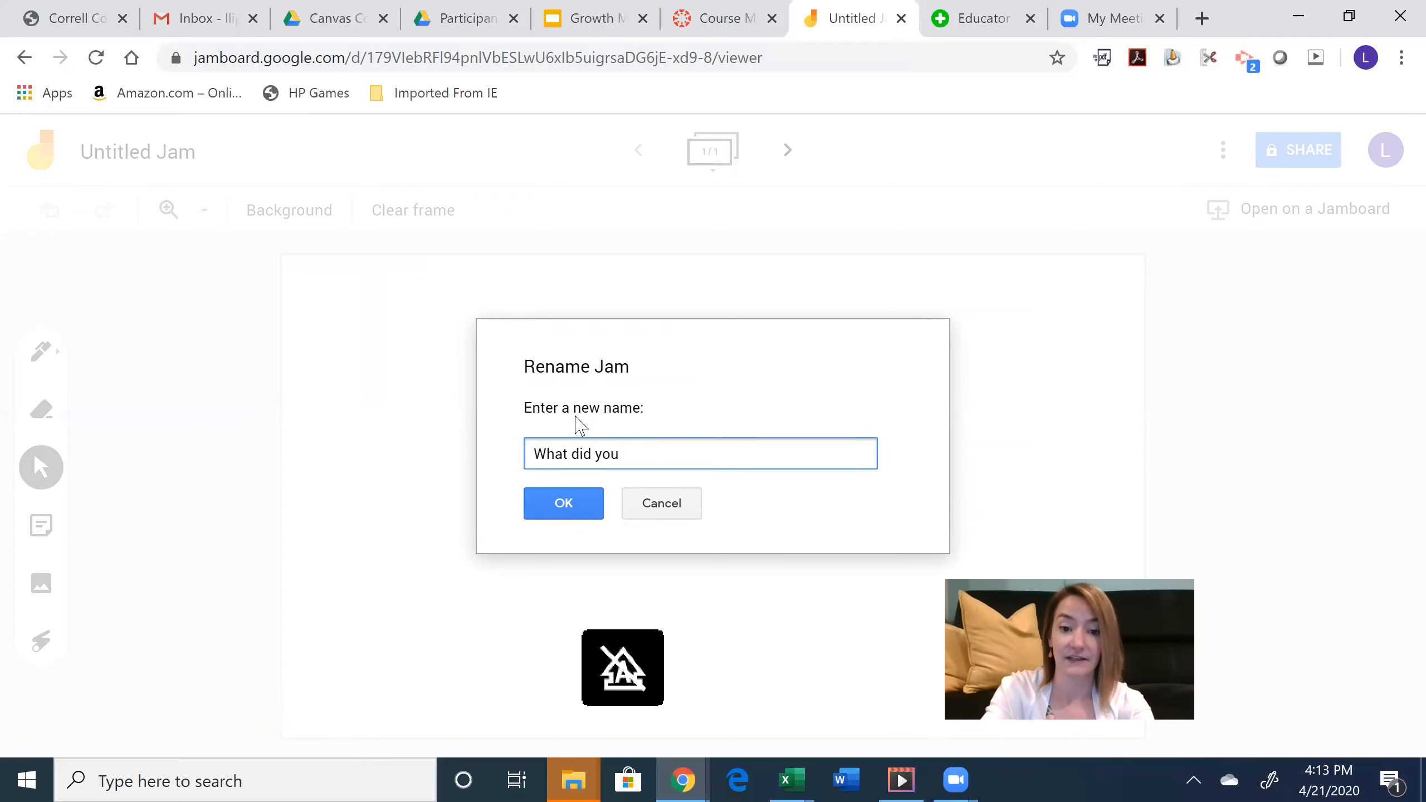
text(YOU think?)
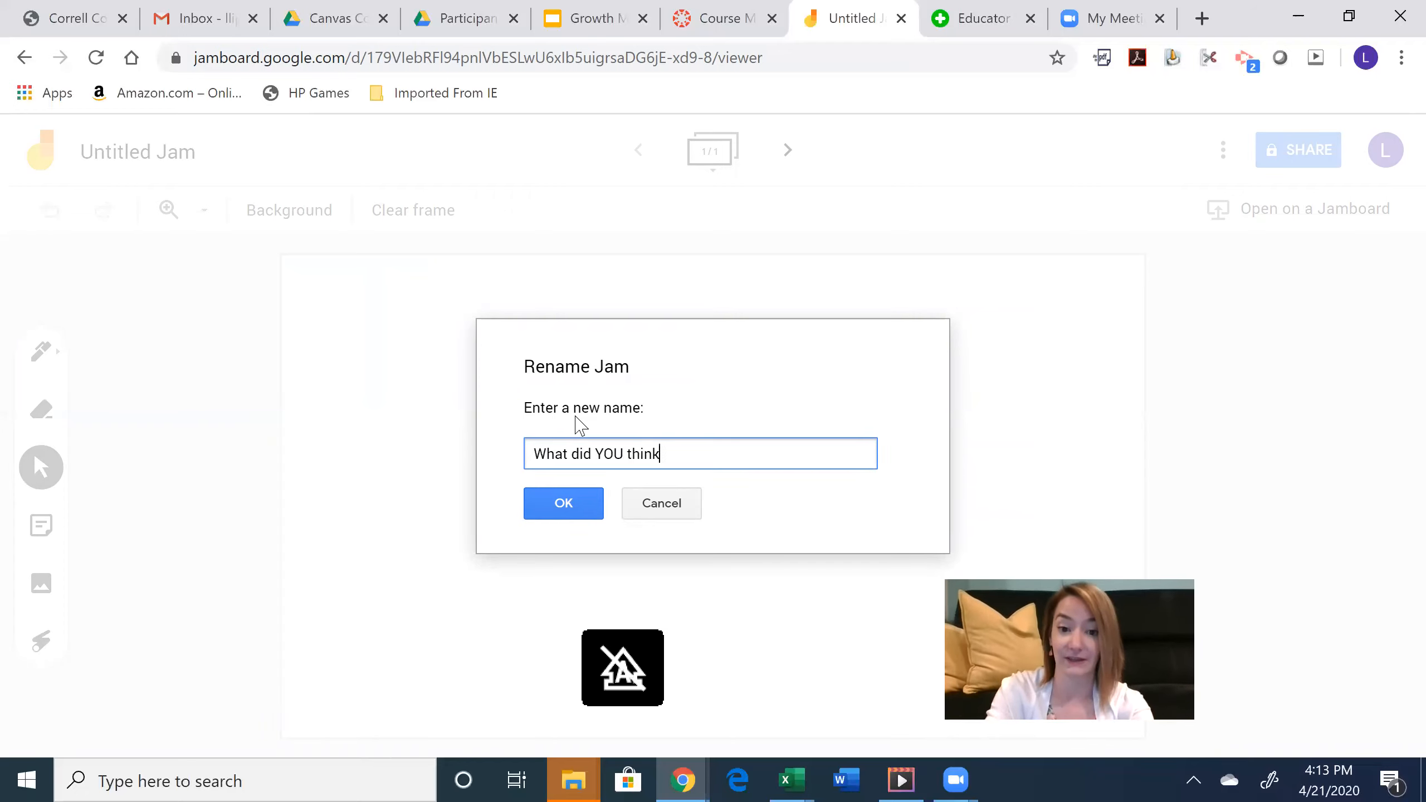
click(577, 509)
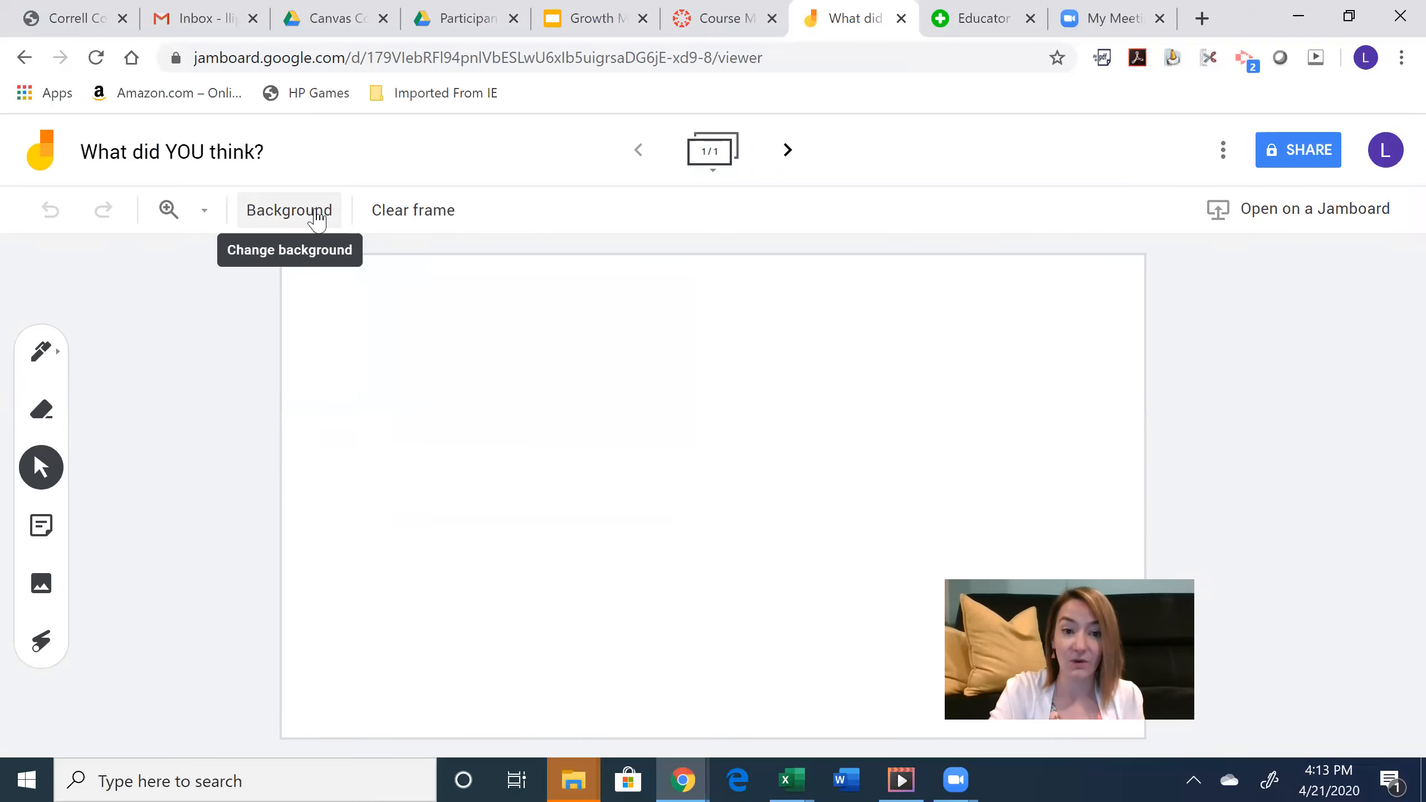
click(317, 218)
click(385, 258)
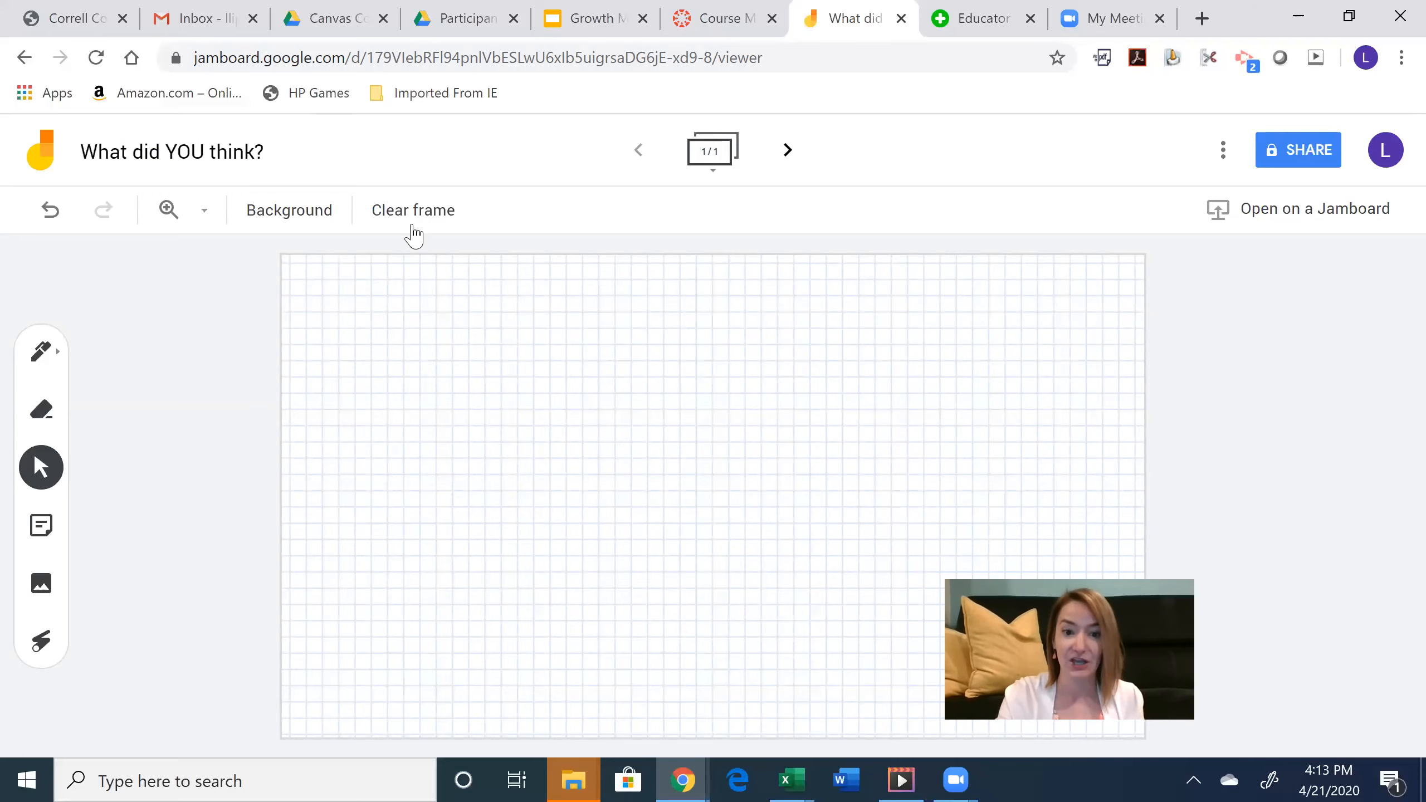
- Post a sticky note reading 'I thought this video was very powerful! It made me wonder what I can do to help others.'
click(42, 525)
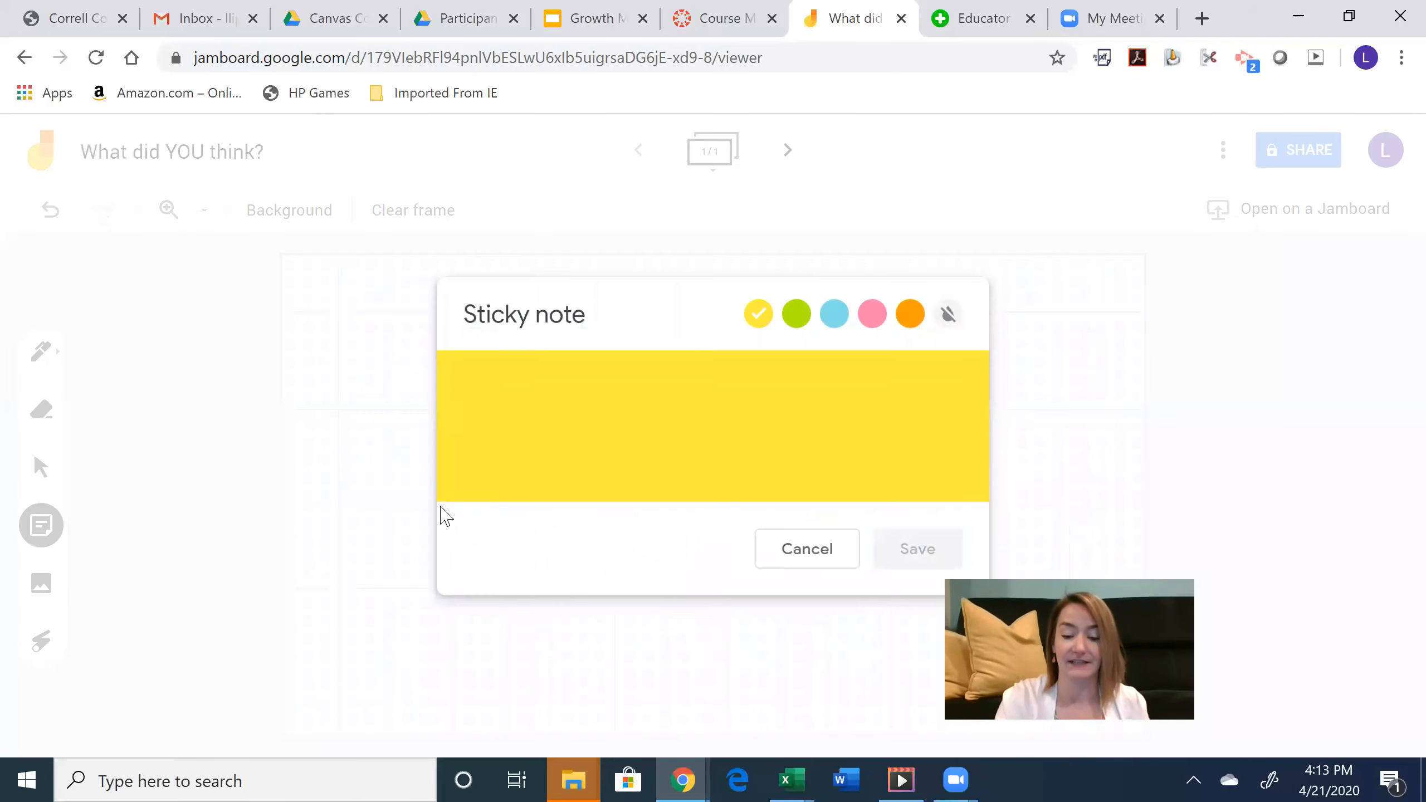
text(I thi)
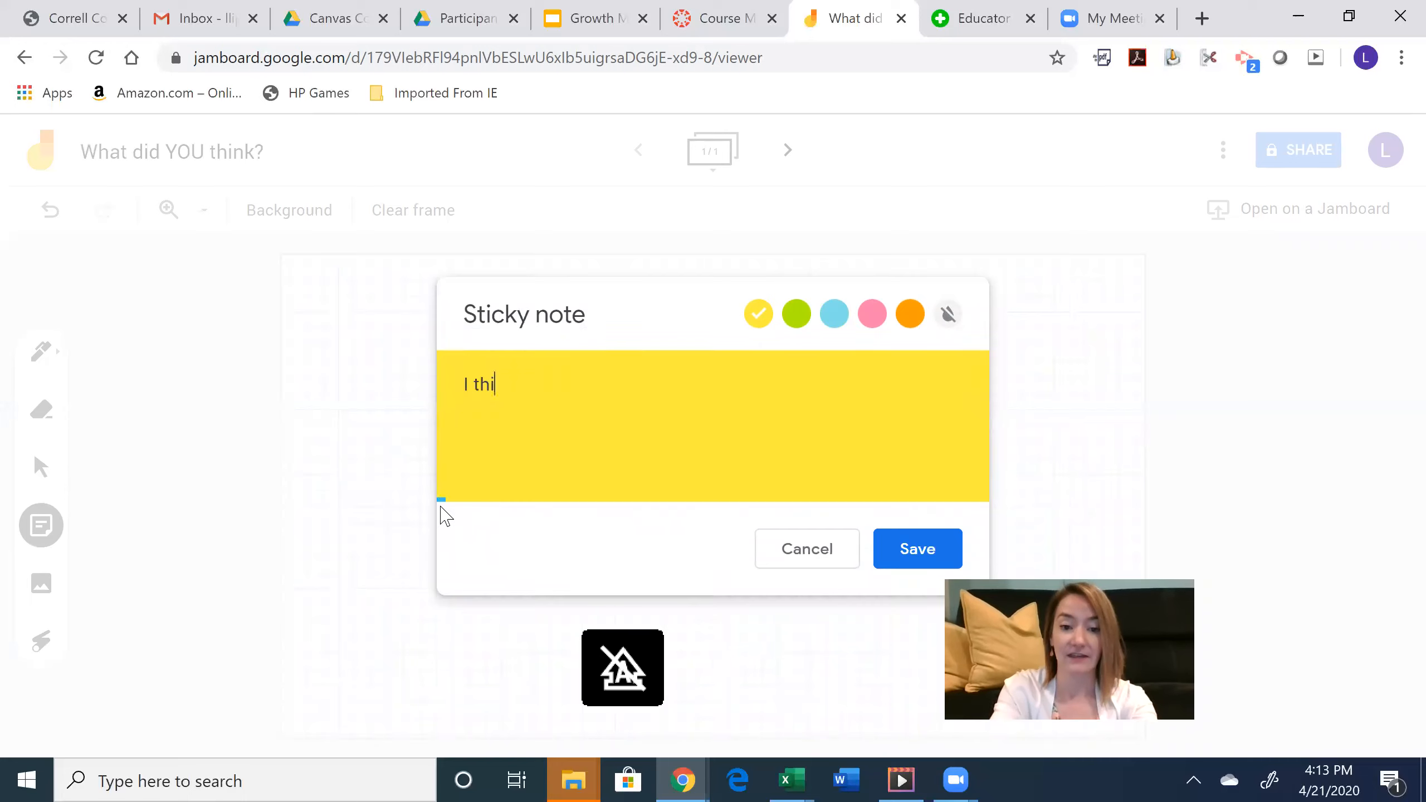
key(BackSpace)
text(ought this )
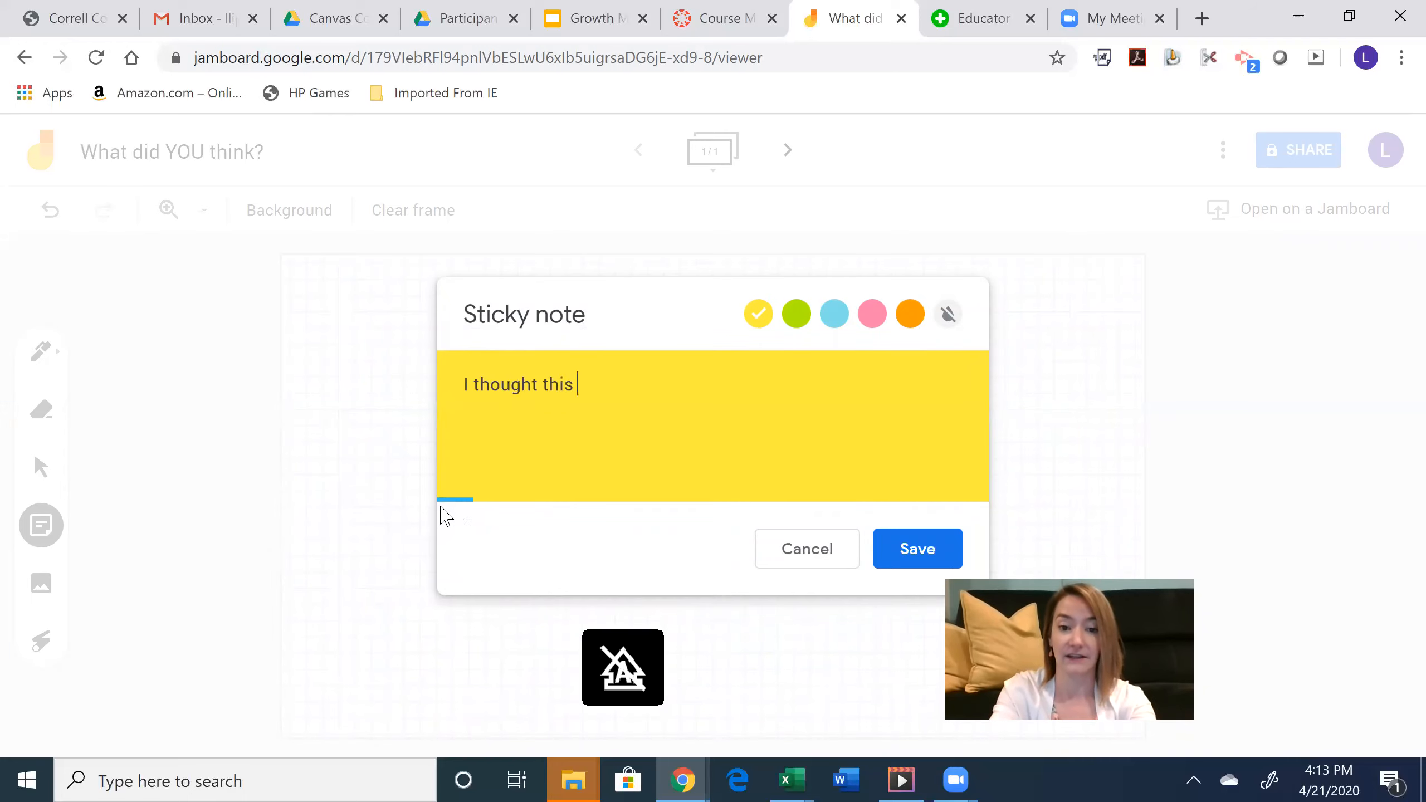
text(video was very )
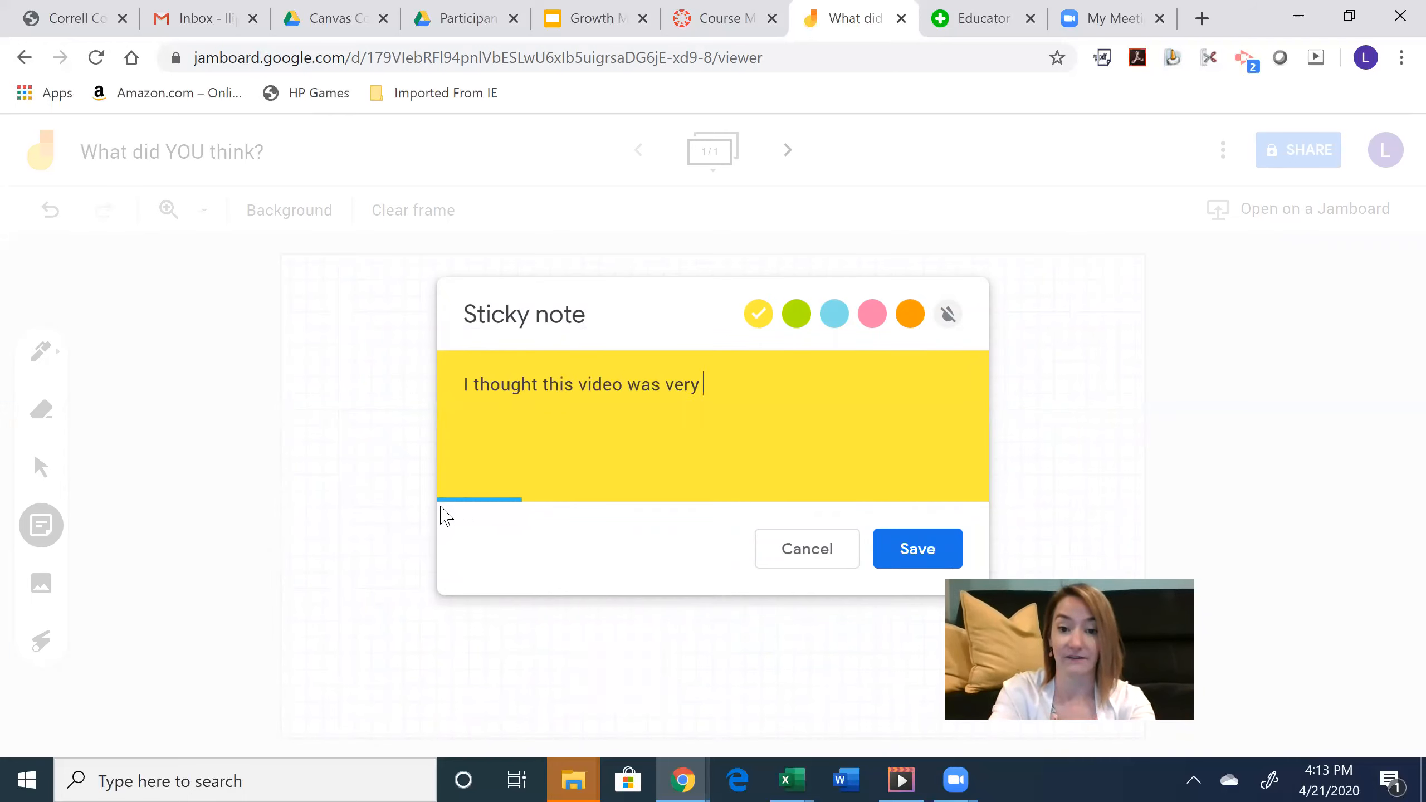
text(powerful! It)
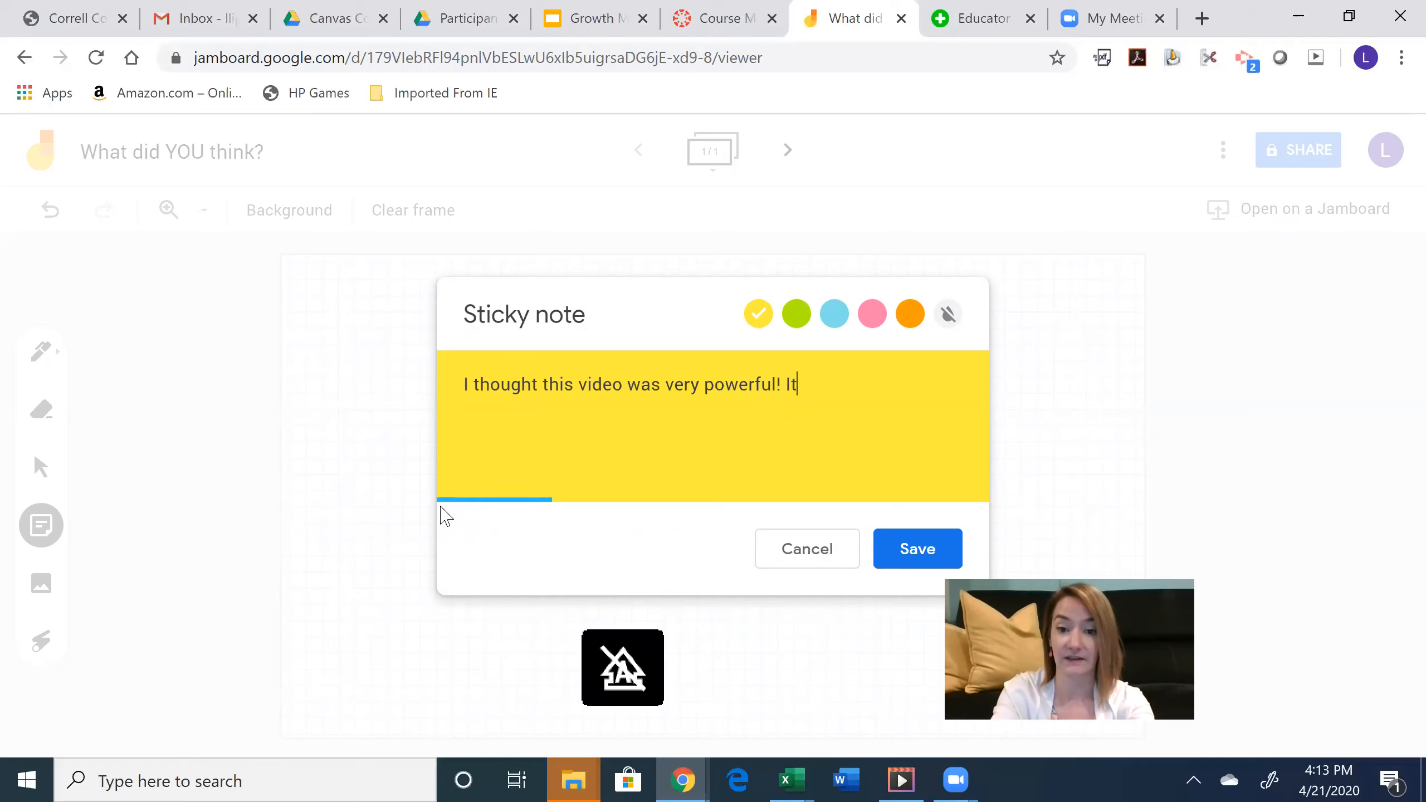
text( made me wonder)
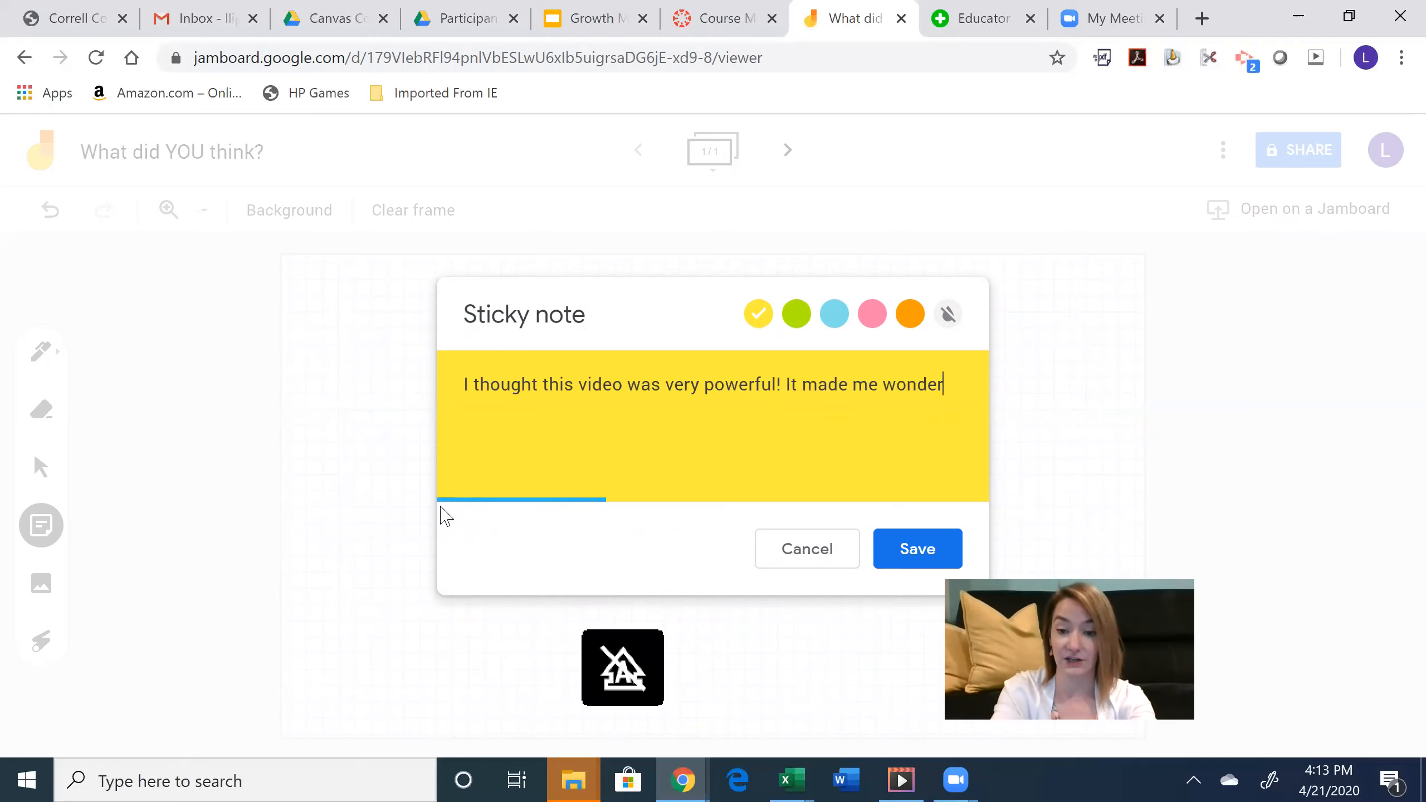
text( what I can do to)
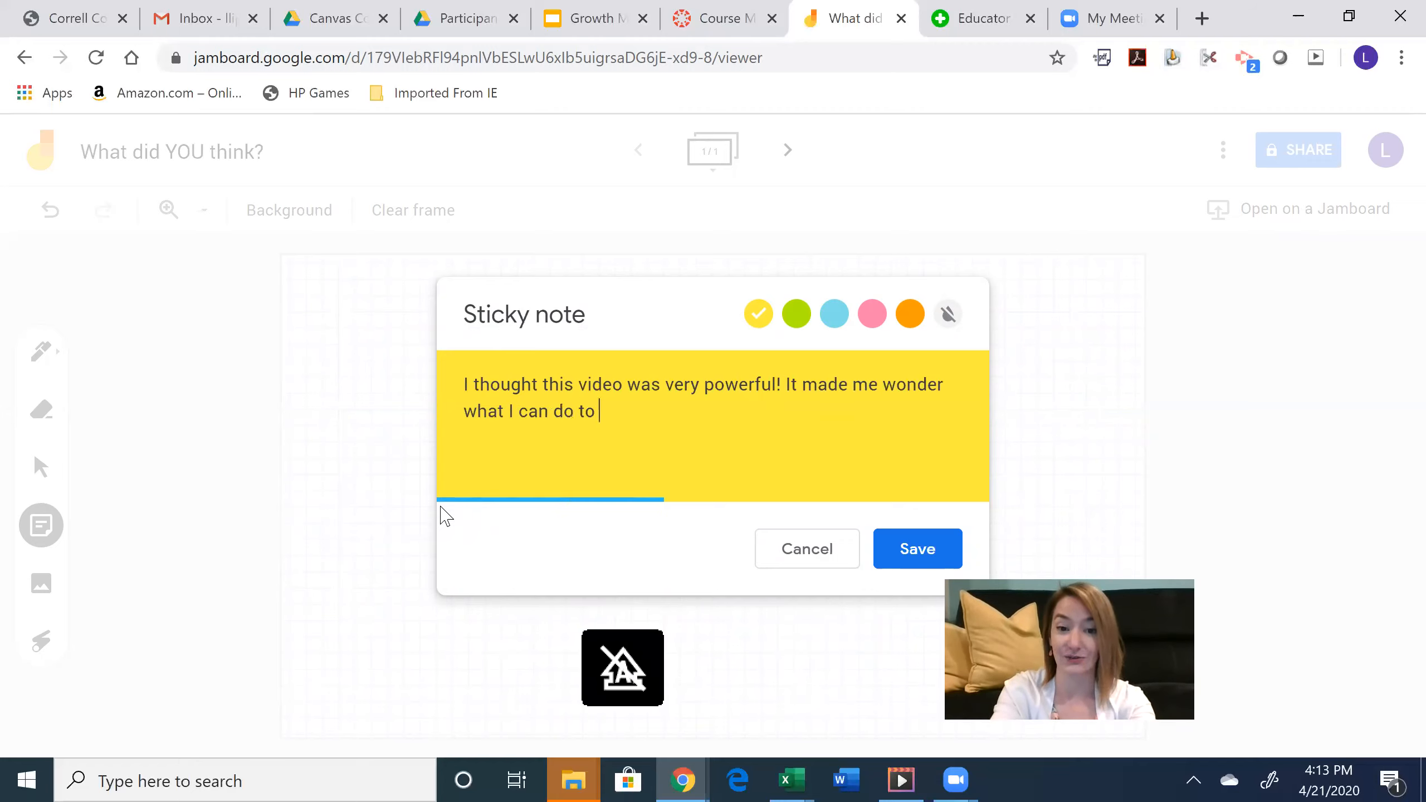
text( help others.)
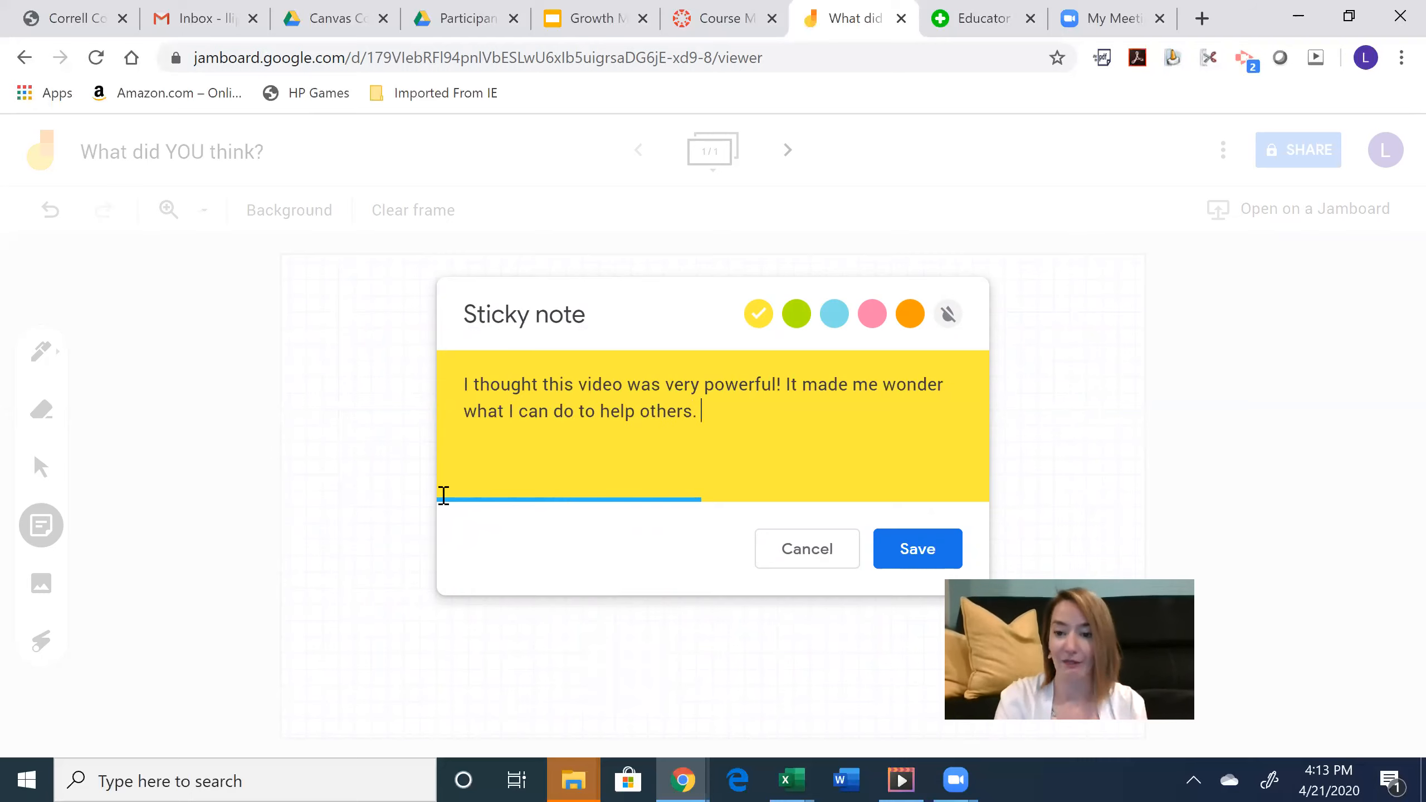
click(884, 547)
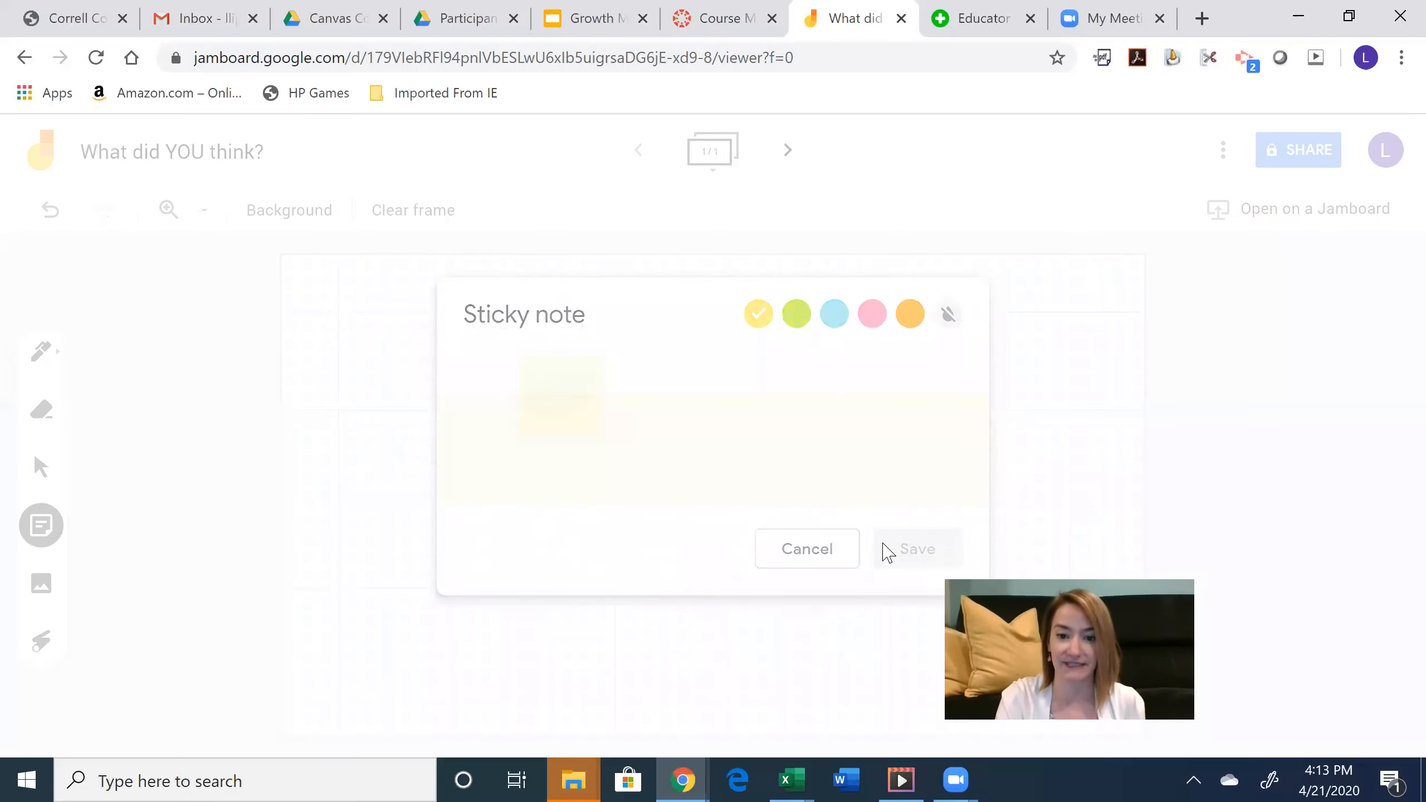
click(789, 547)
- Enlarge the sticky note, center it on the board, and bring up sharing settings
click(457, 339)
drag(471, 352, 515, 389)
drag(471, 314, 716, 458)
click(1299, 150)
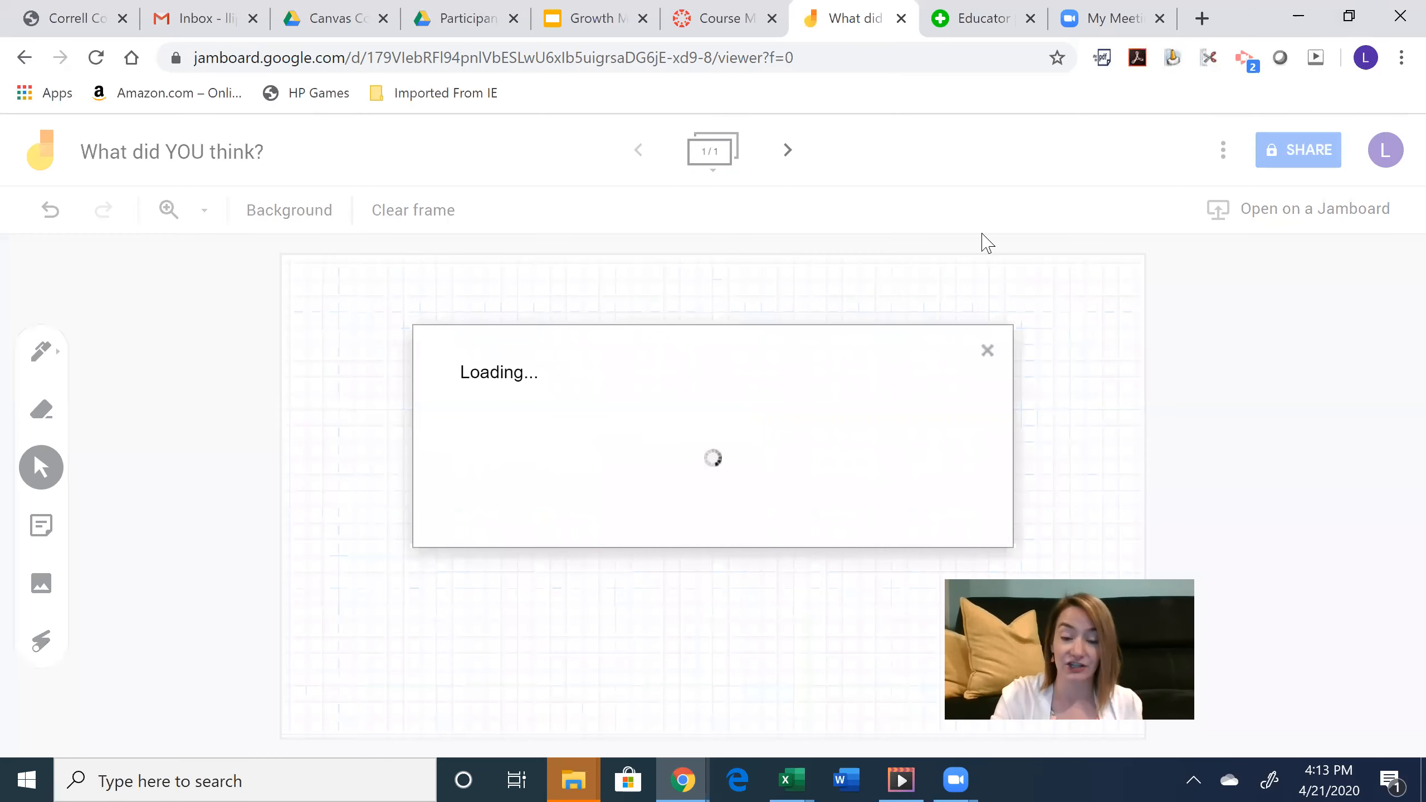
- Let anyone with the jam's link edit it, then go to the Flipgrid tab
click(927, 349)
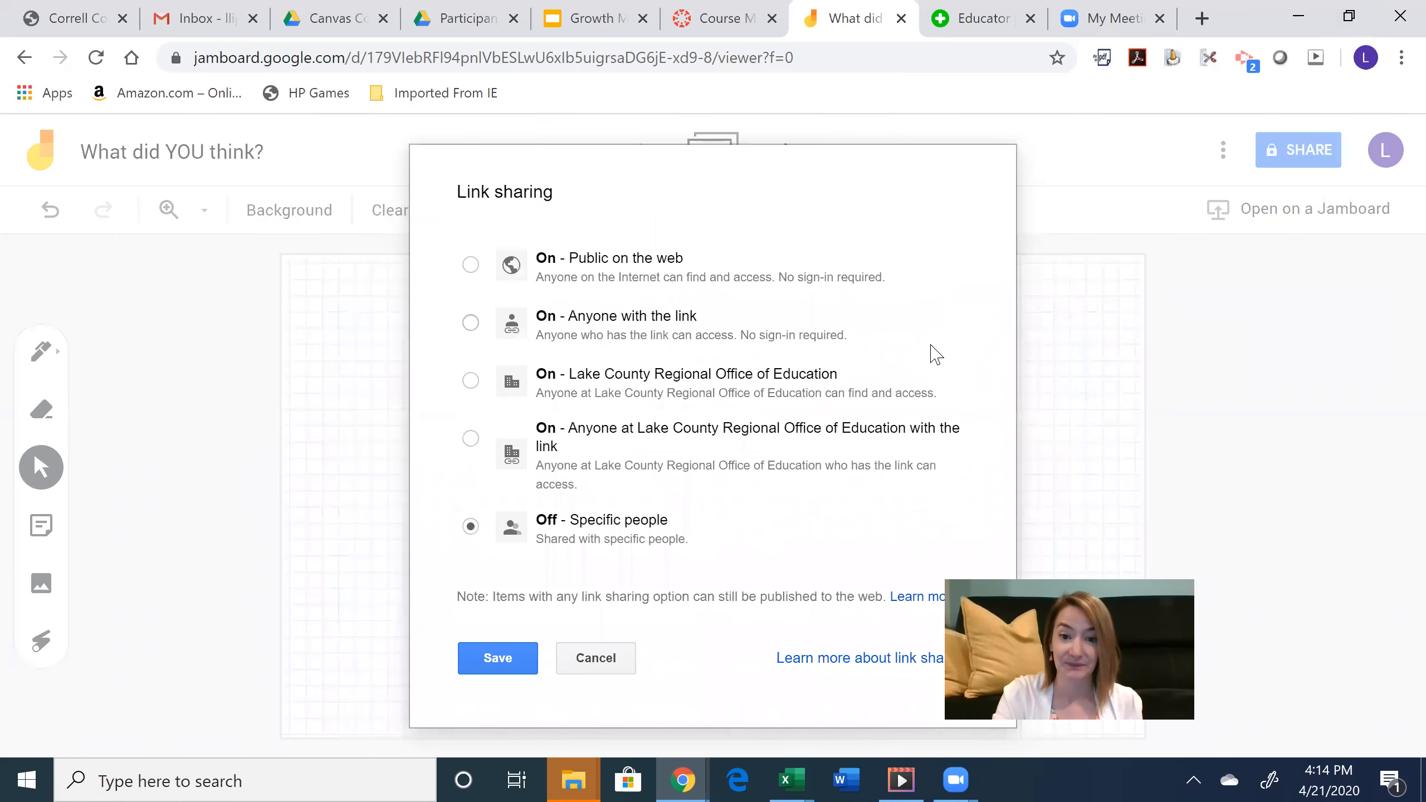
click(707, 332)
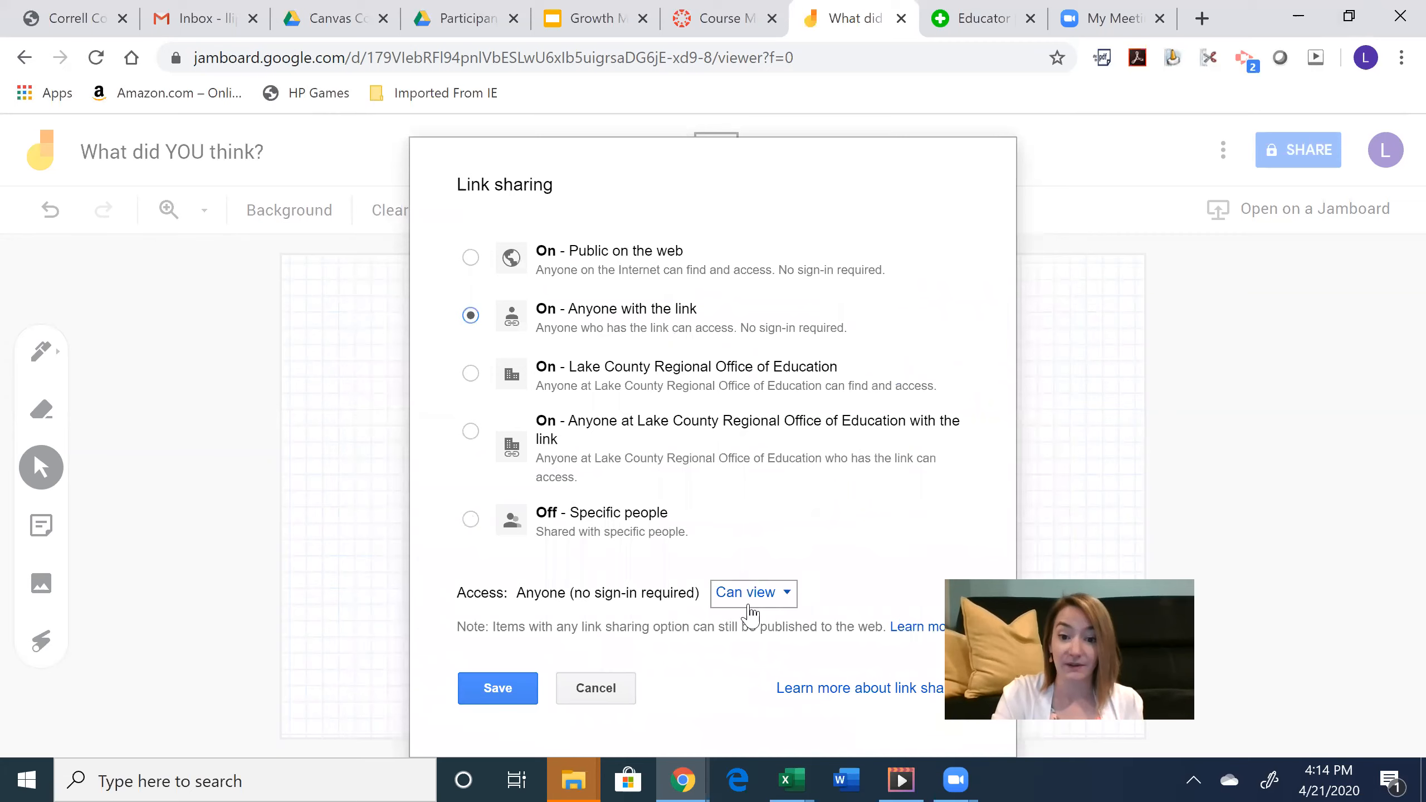
click(748, 599)
click(770, 630)
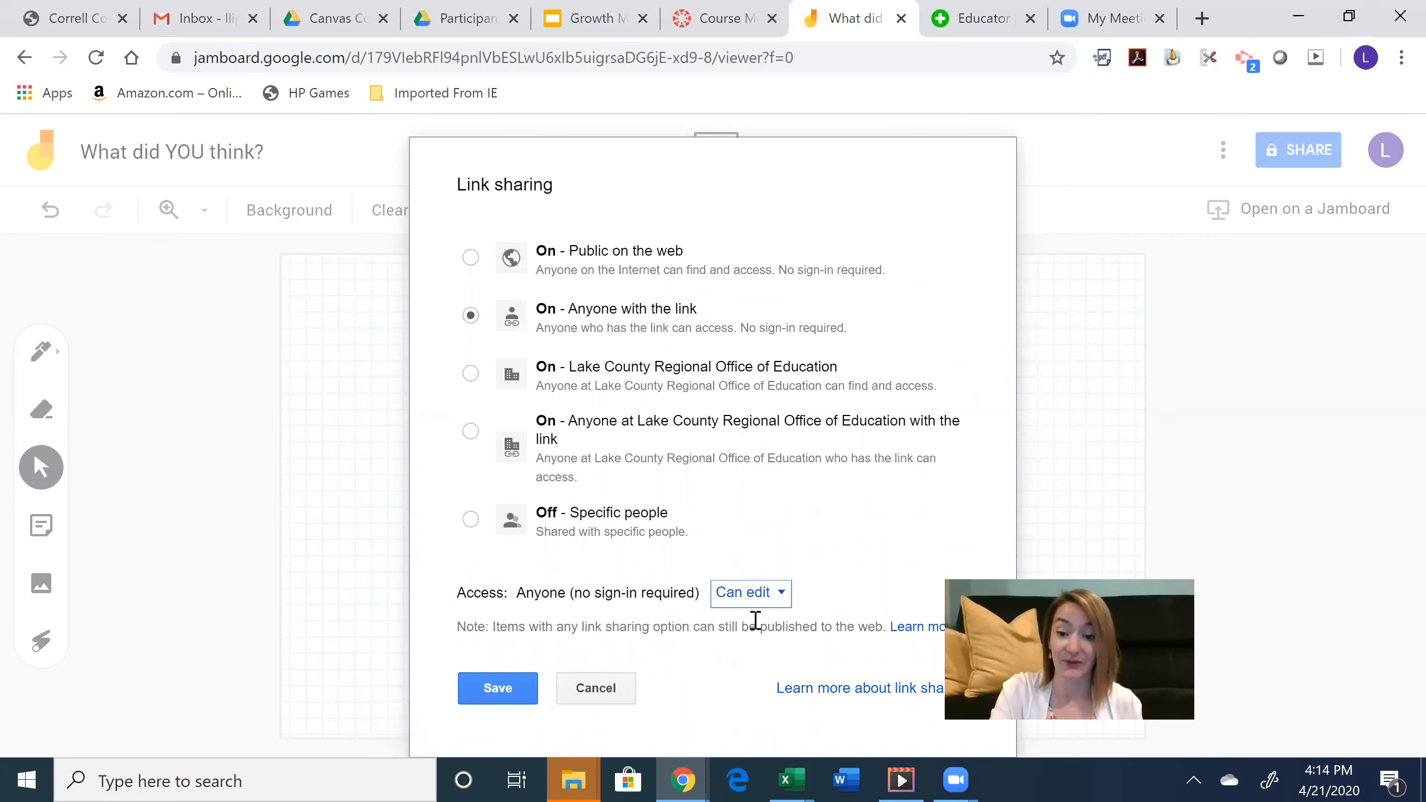
click(519, 697)
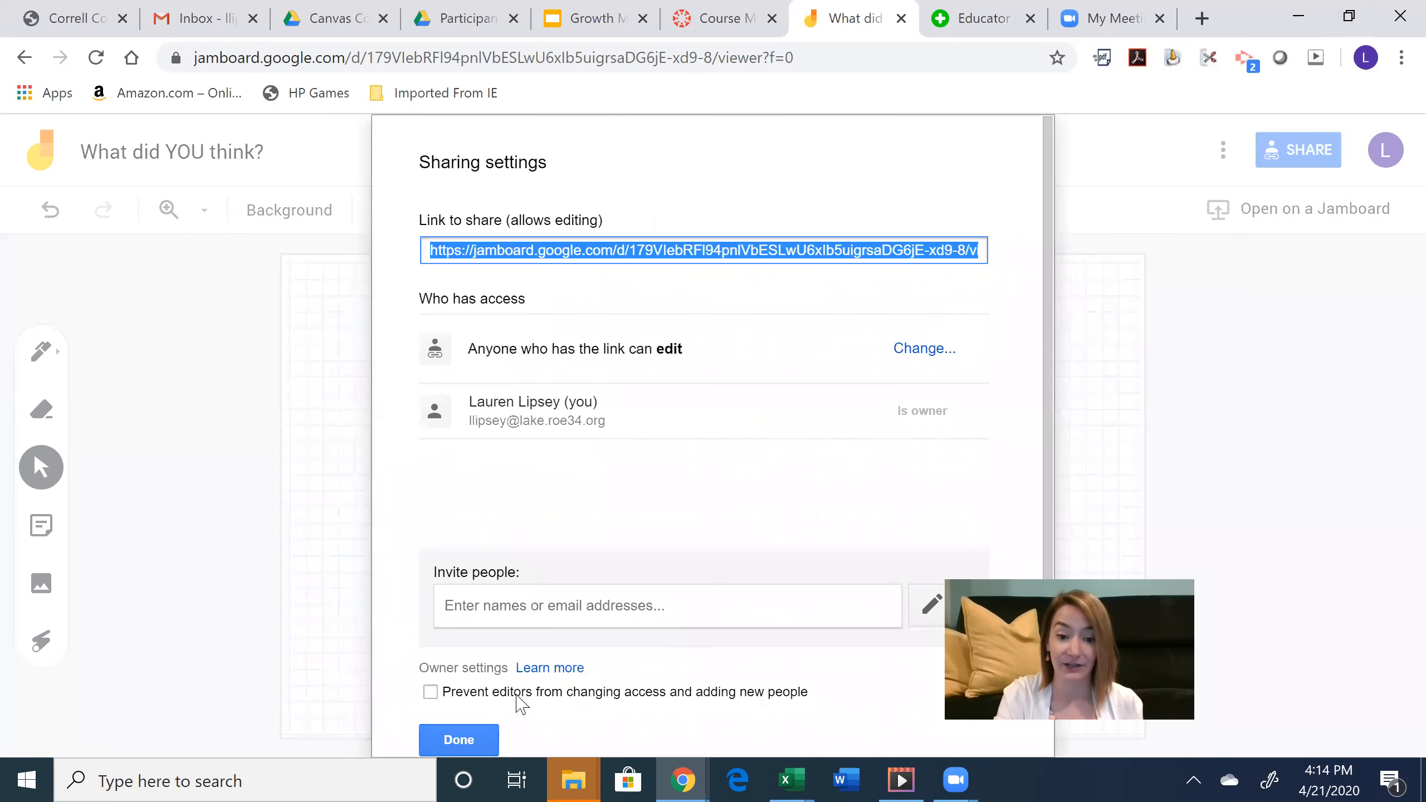
click(480, 739)
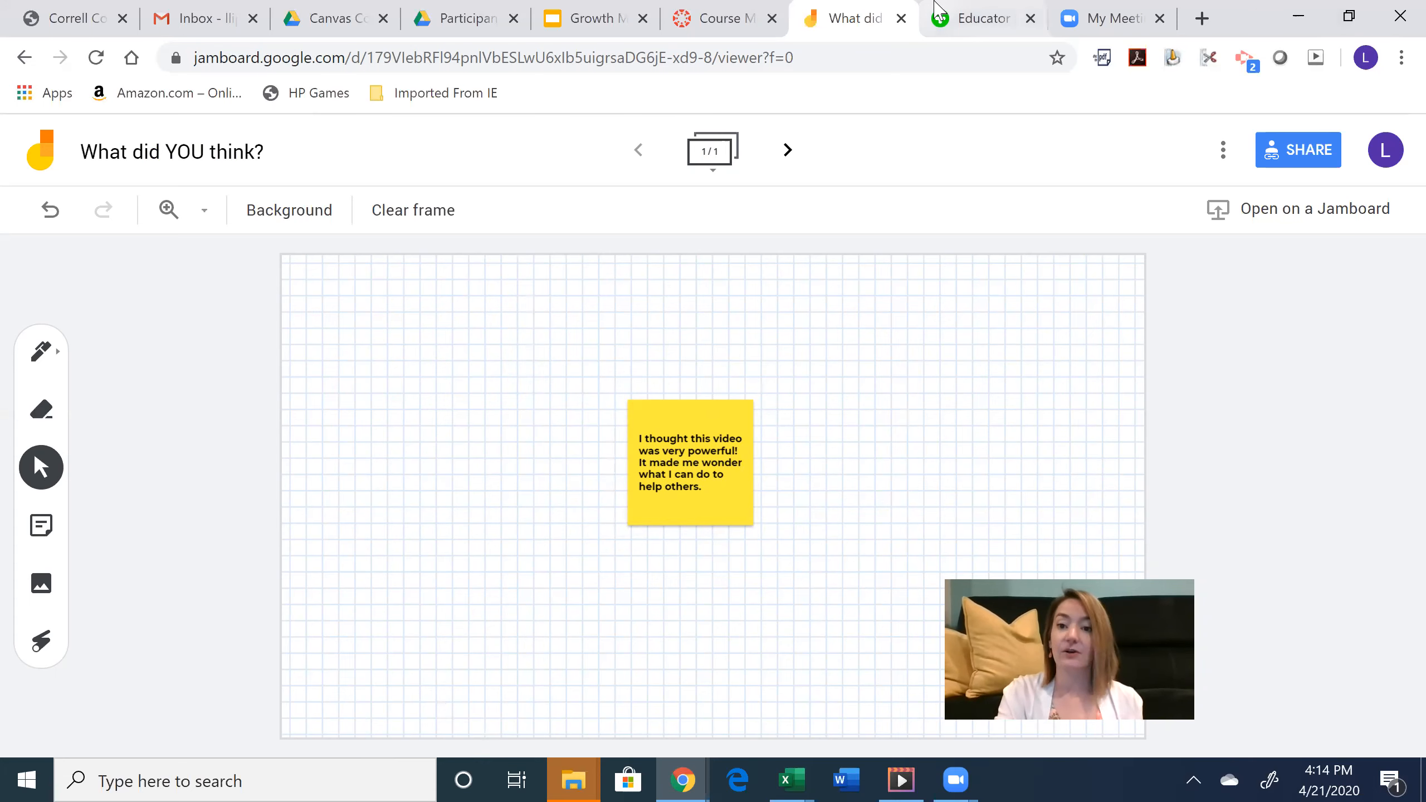
click(960, 10)
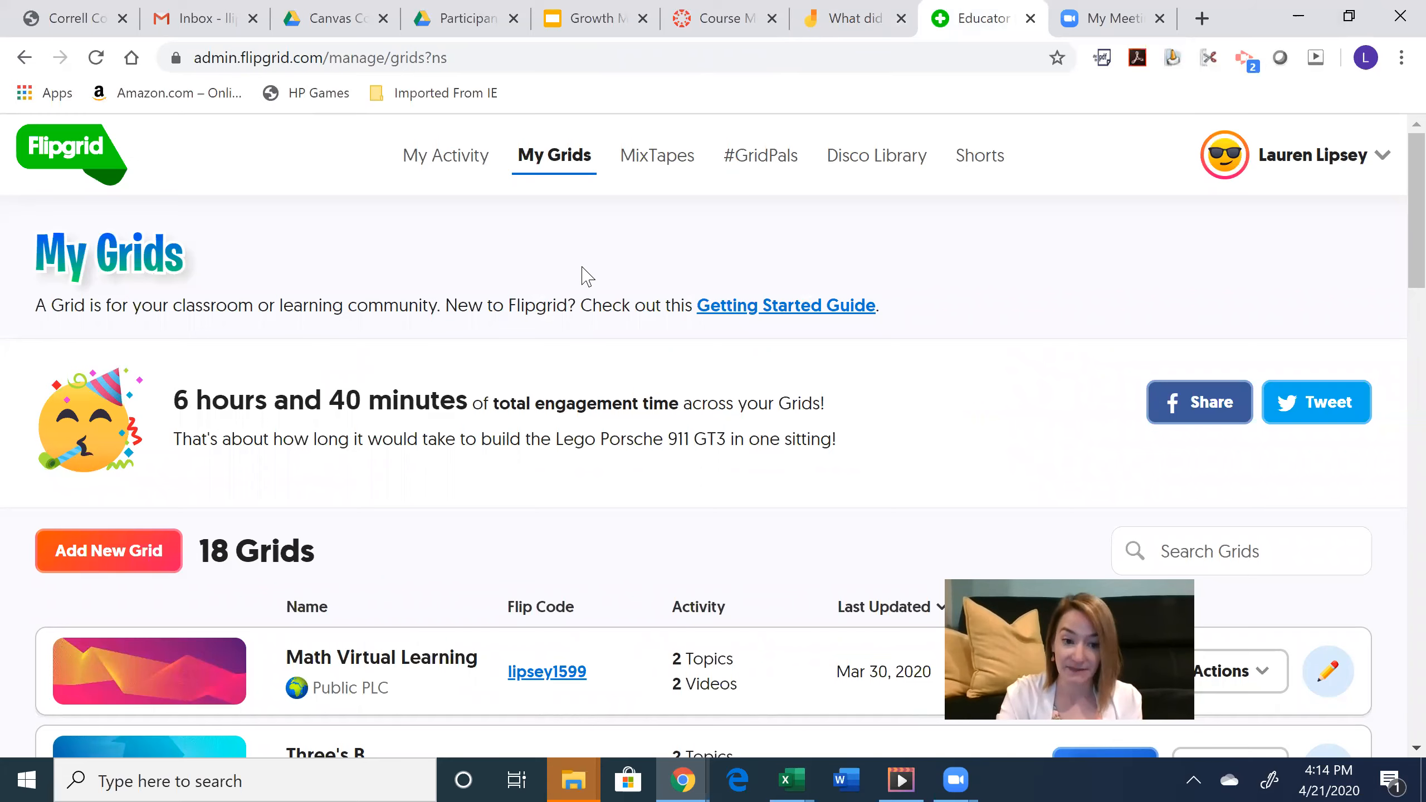
- Create a Public and PLCs grid named 'Flipgrid & Jamboard', accepting the default flip code
click(157, 552)
click(505, 380)
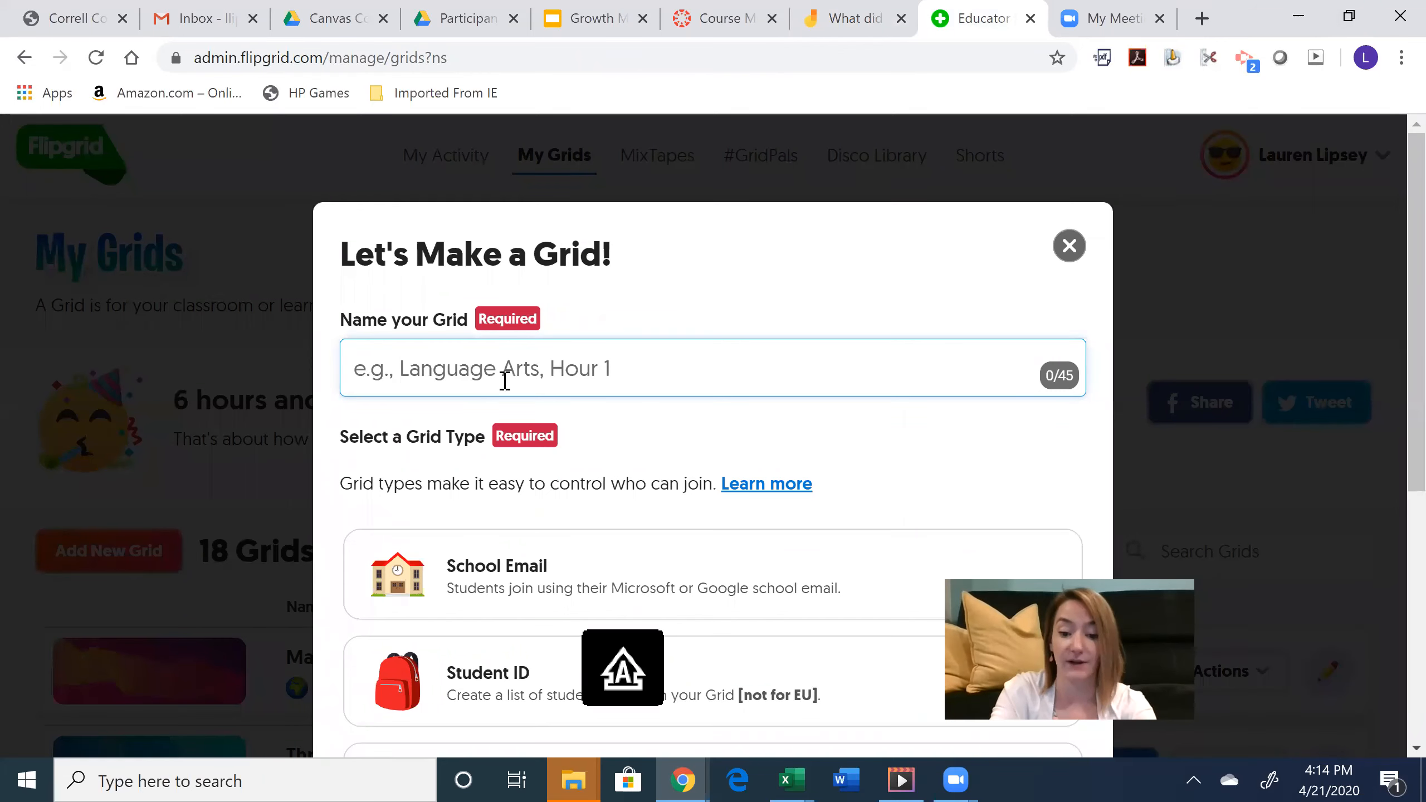
text(Flipgrid & Jamboard)
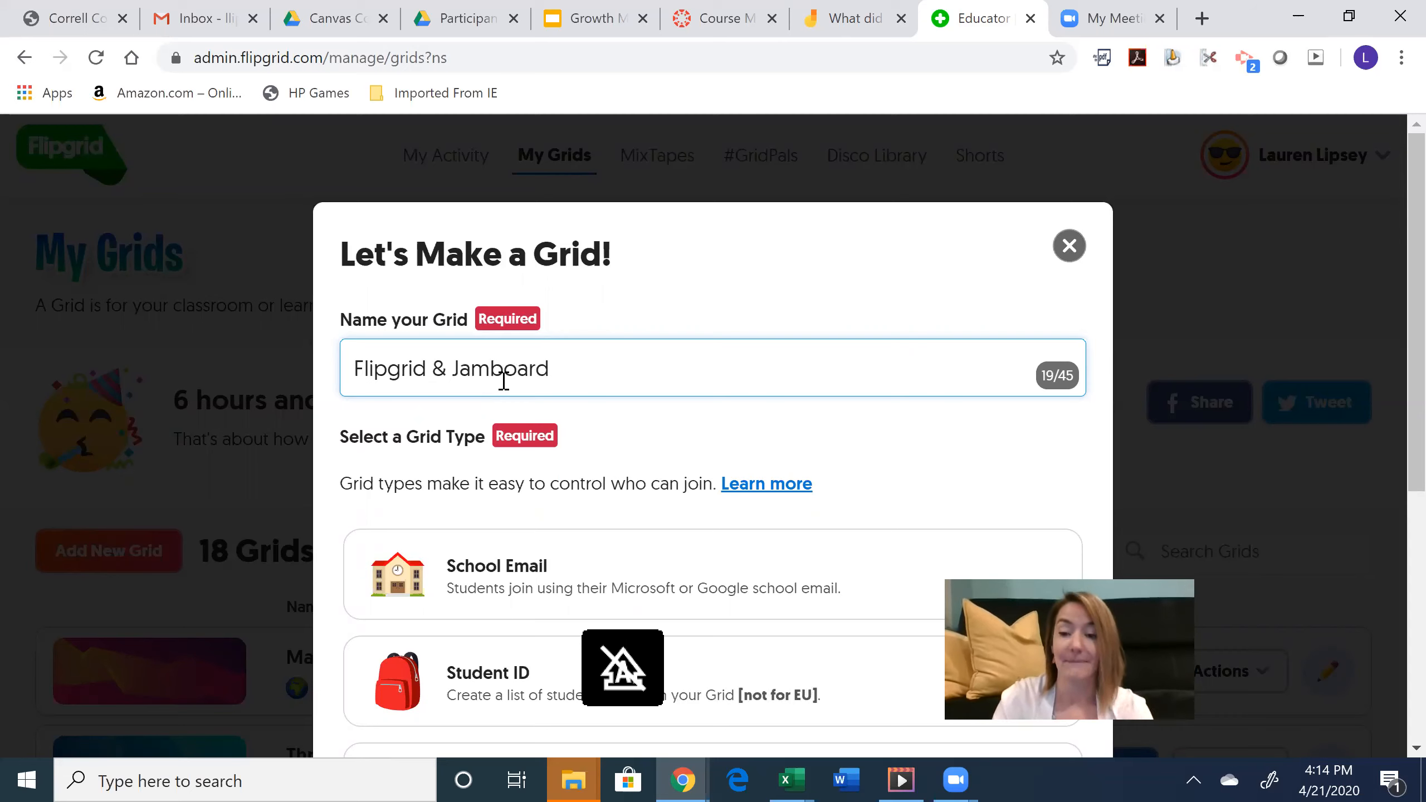
click(1392, 334)
scroll(1391, 335, down, 3)
click(656, 617)
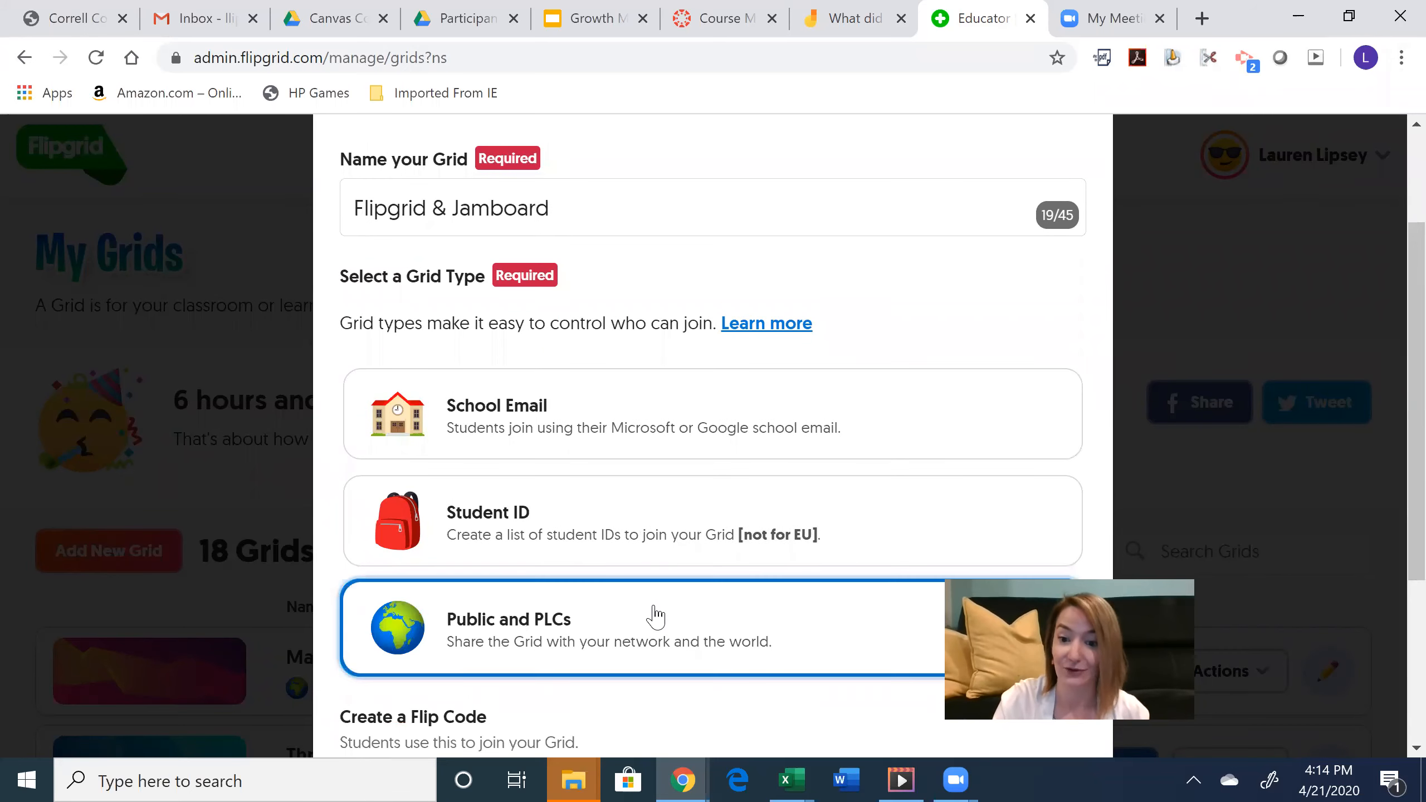
scroll(1393, 421, down, 5)
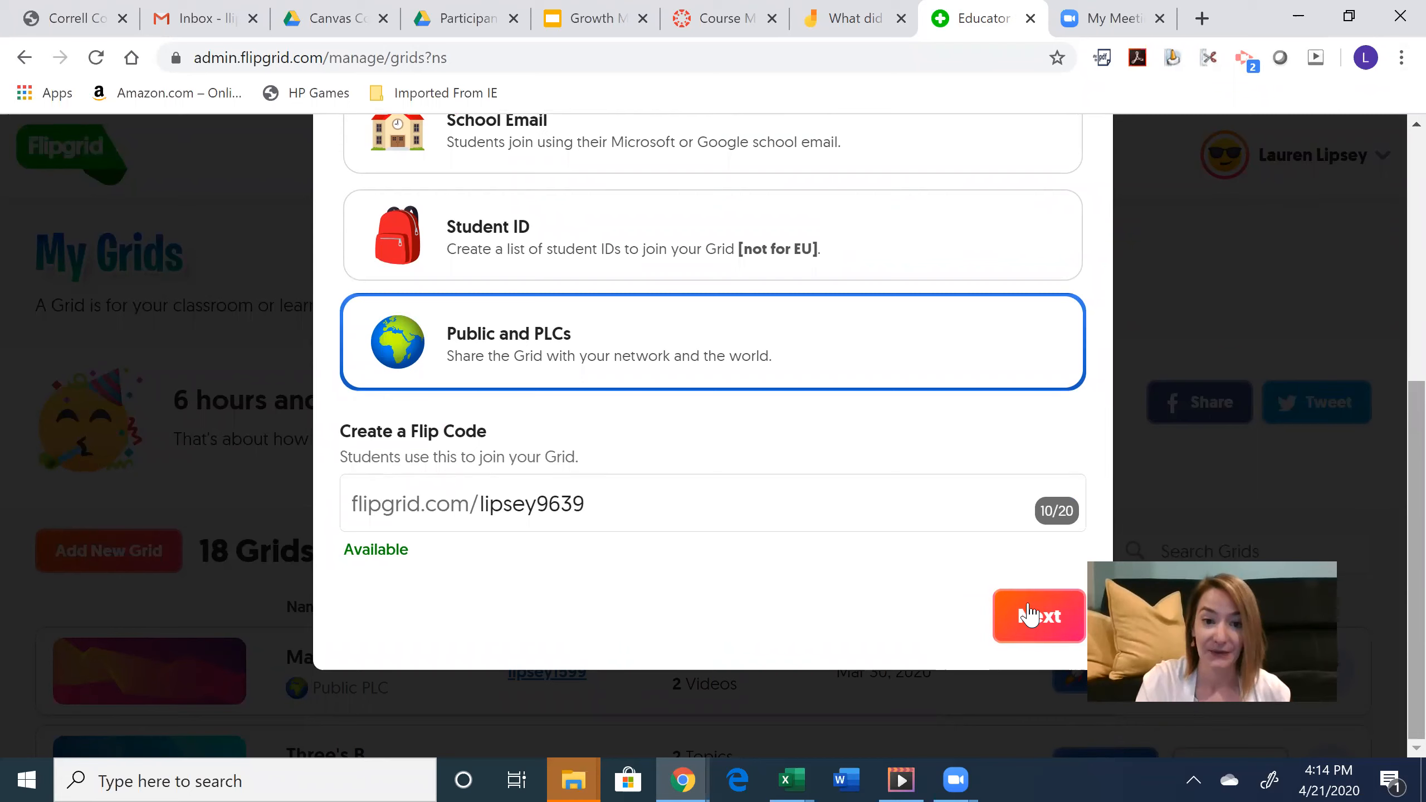
click(1028, 616)
click(1050, 584)
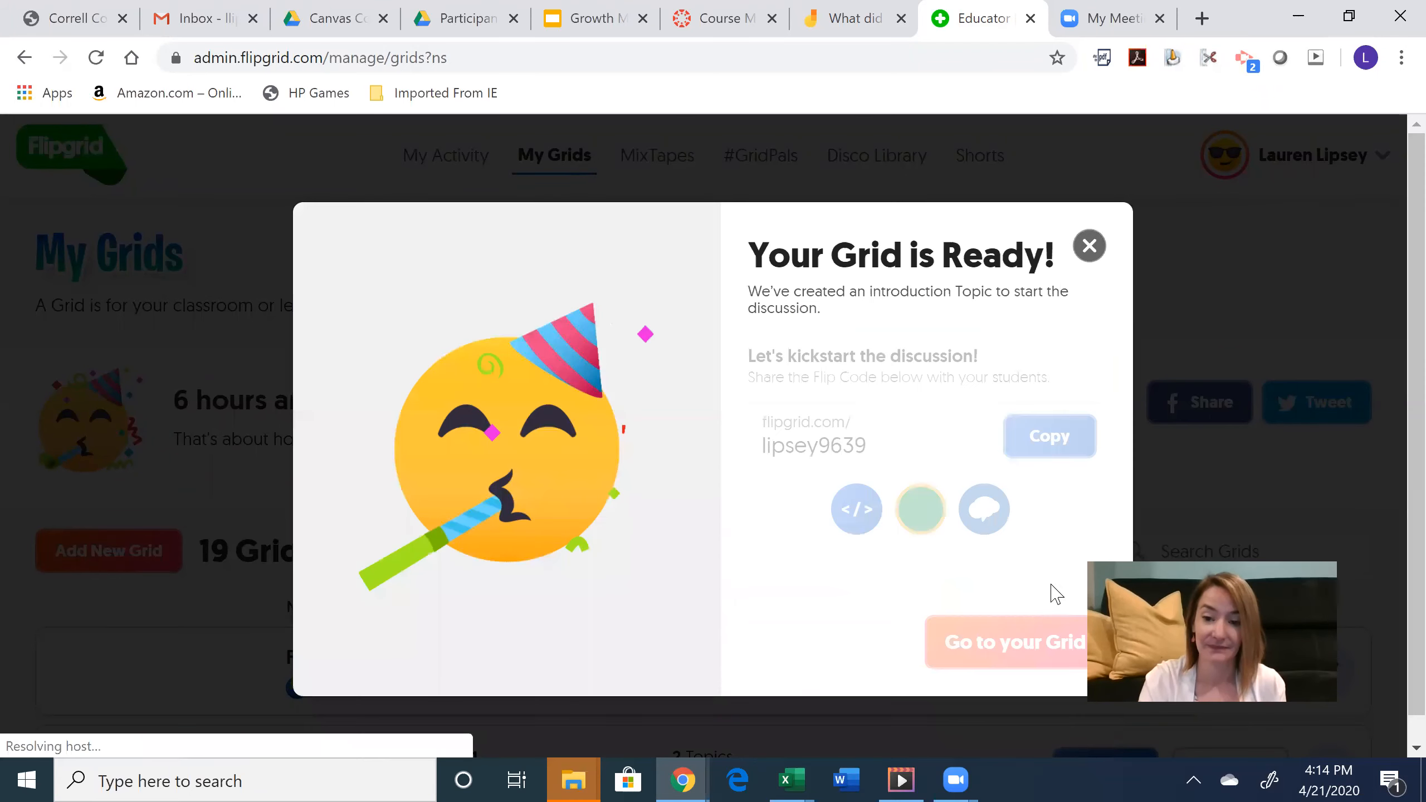
- Dismiss the grid-ready confirmation, scroll to the topic list, and start a new topic
click(1019, 646)
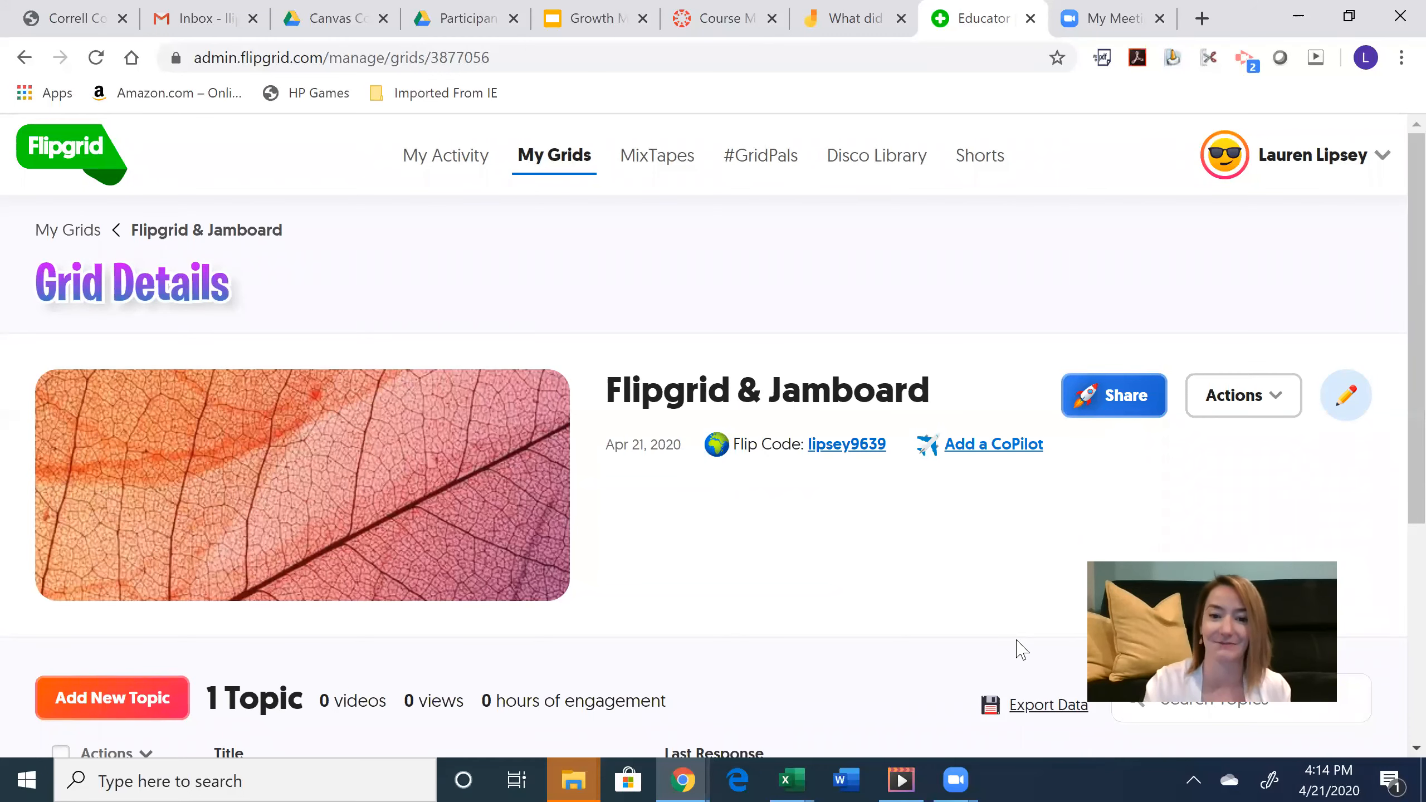
scroll(1393, 427, down, 1)
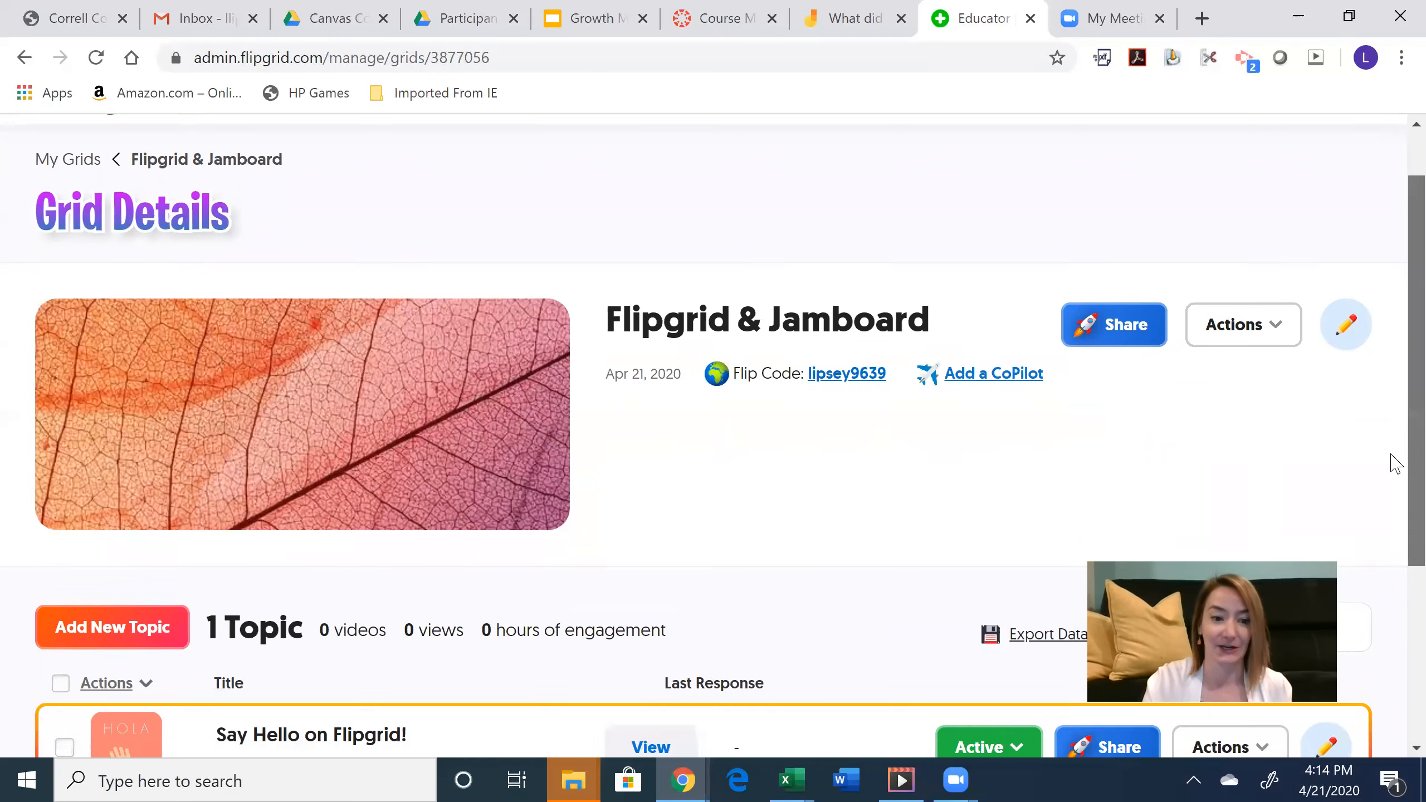
scroll(1395, 464, down, 1)
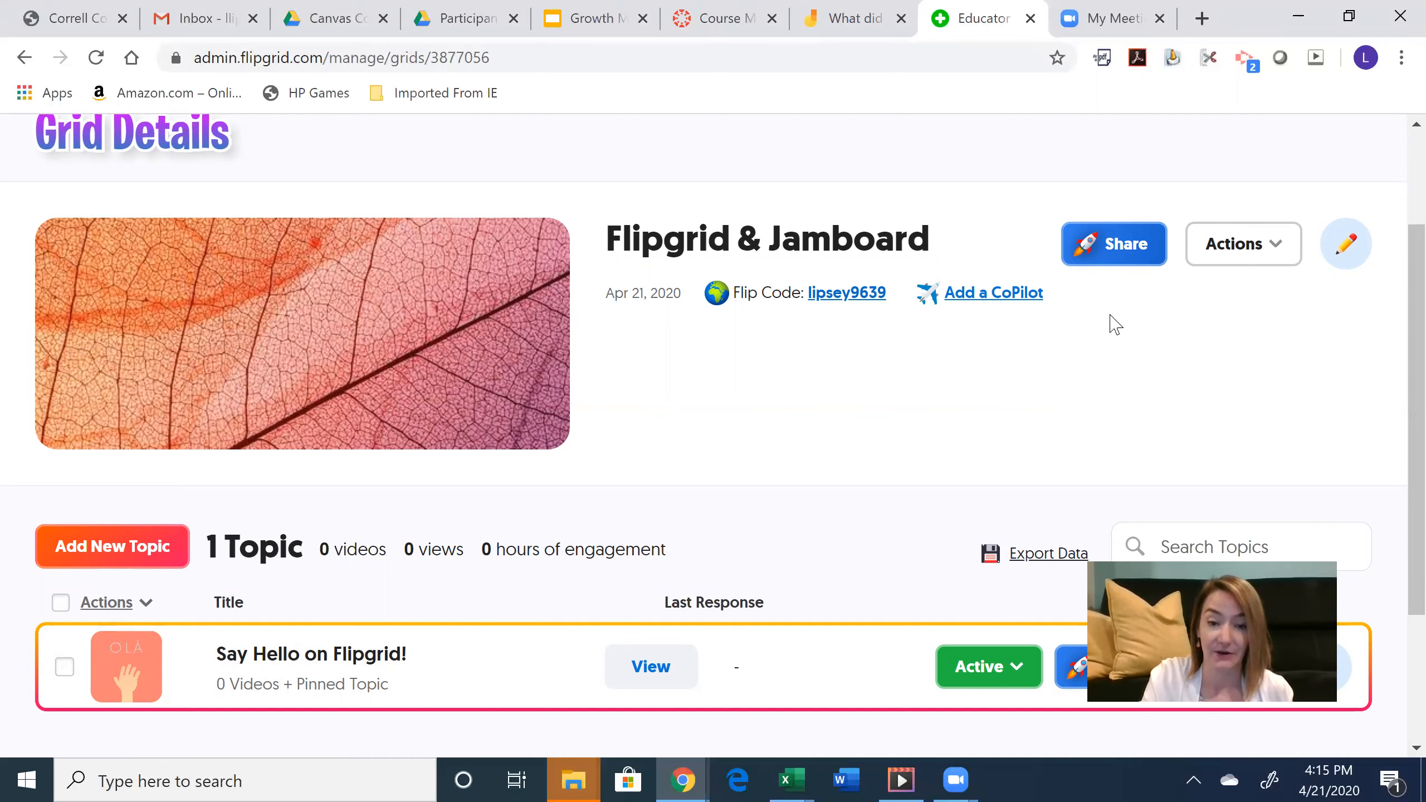
click(97, 566)
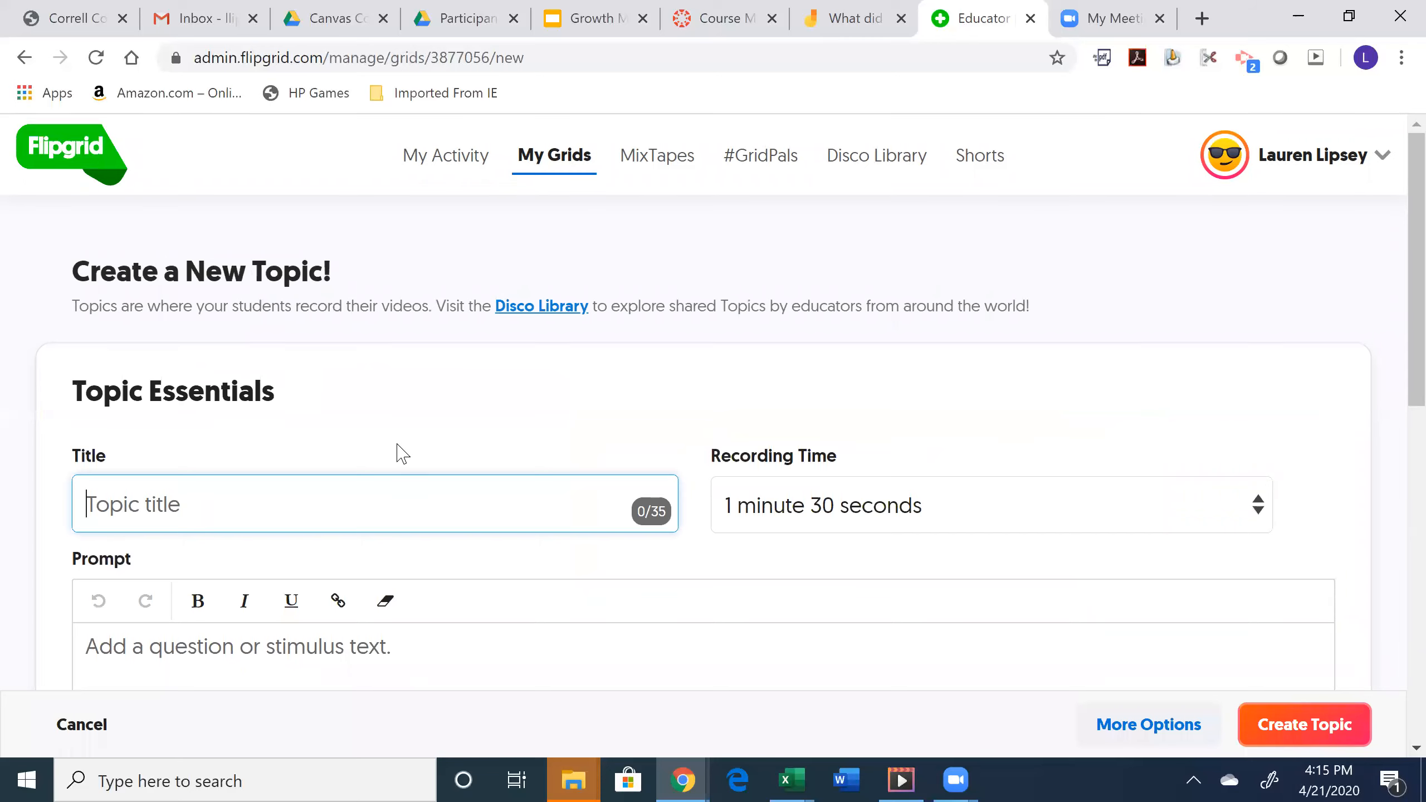
- Title the topic 'Reflection on video' with a 5-minute recording time
text(Reflection on)
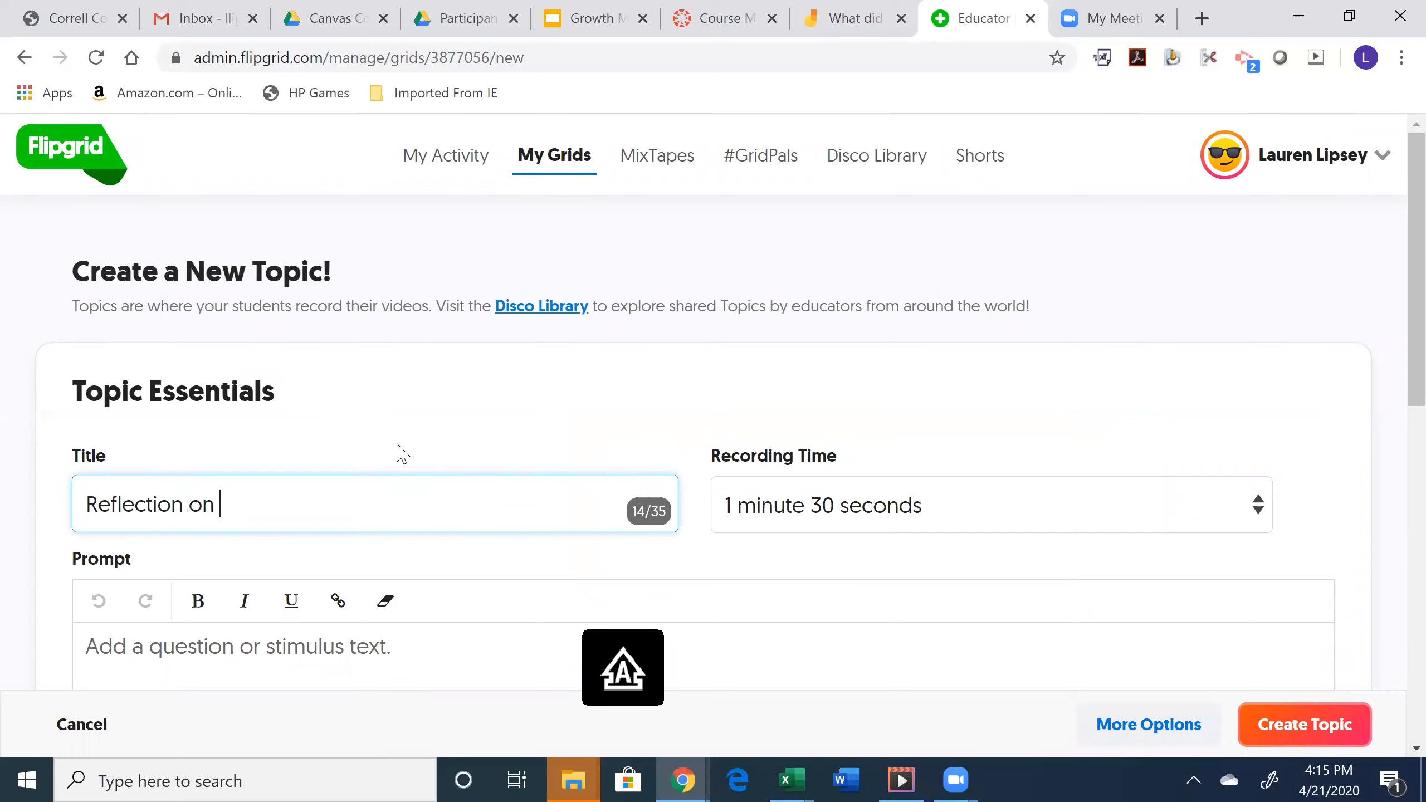
text( video)
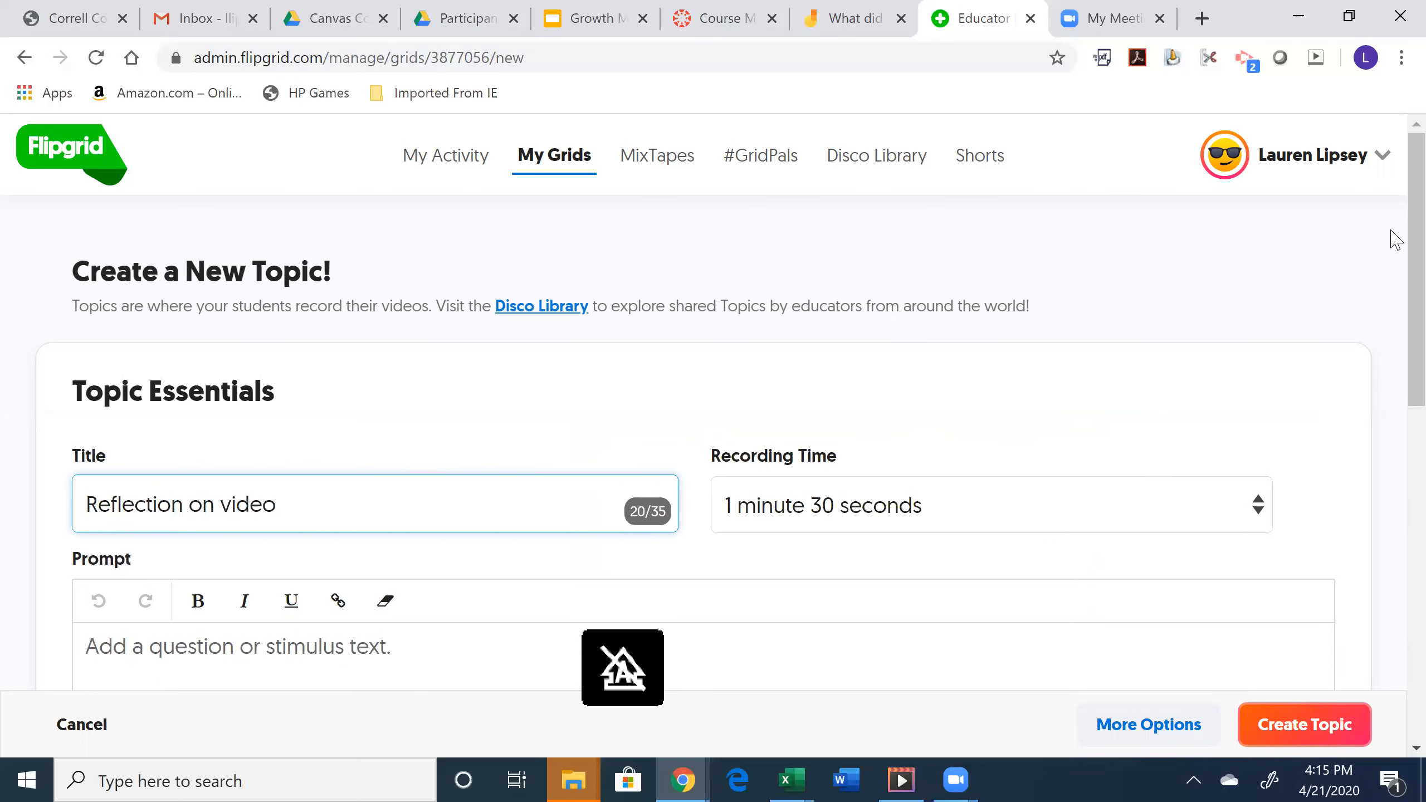
scroll(1150, 274, down, 5)
click(1133, 242)
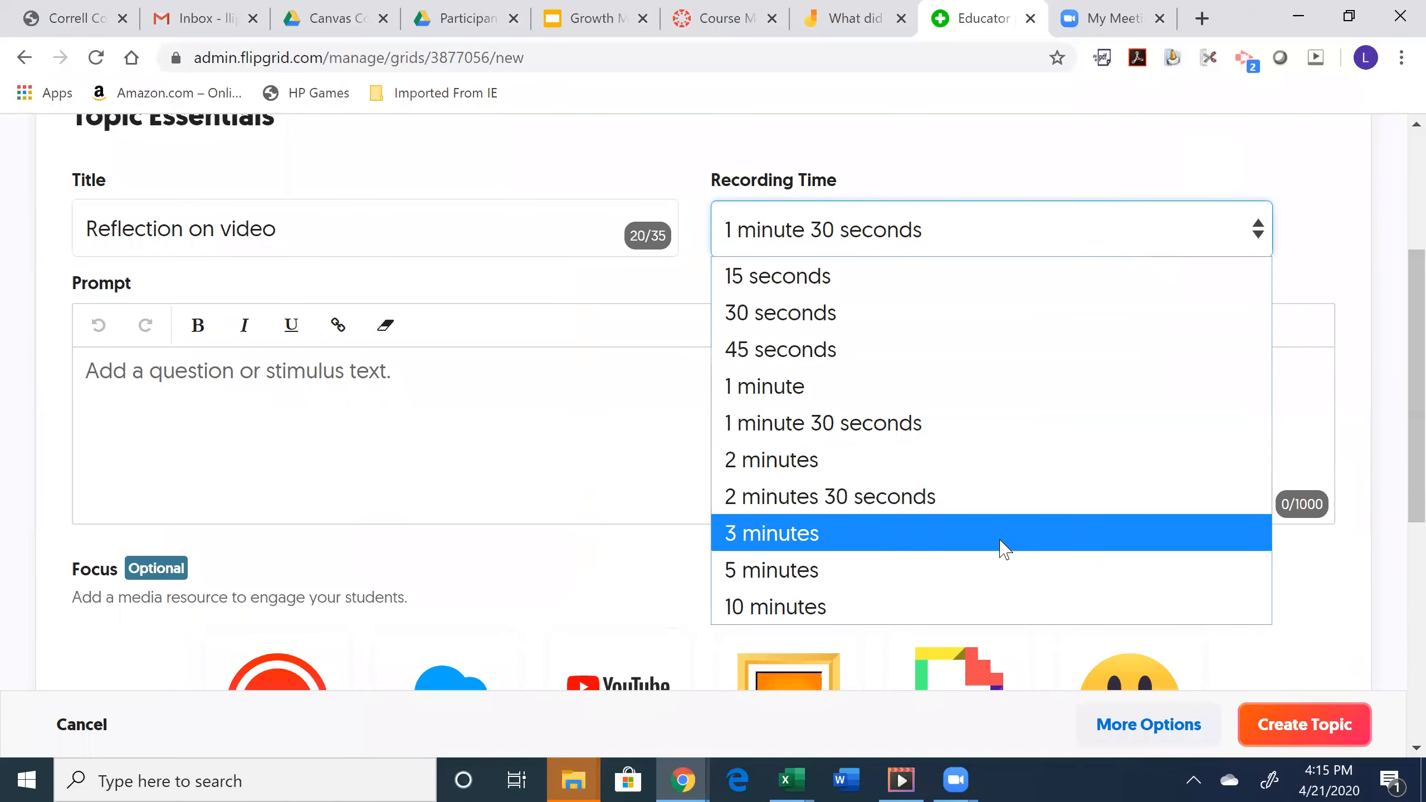
click(954, 586)
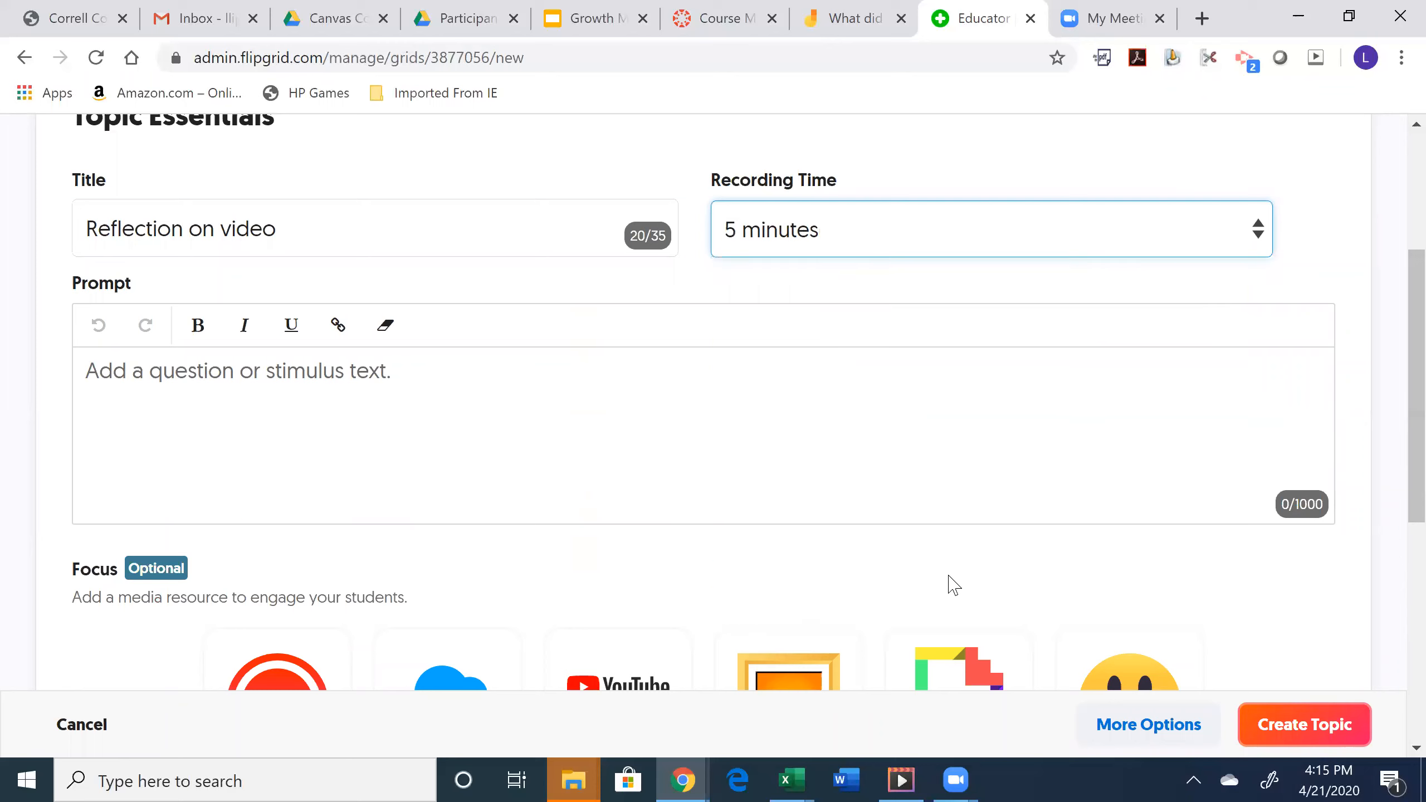
- Write the prompt 'Thanks for watching our video! Let's reflect on Jamboard!'
scroll(1393, 382, down, 1)
click(1157, 343)
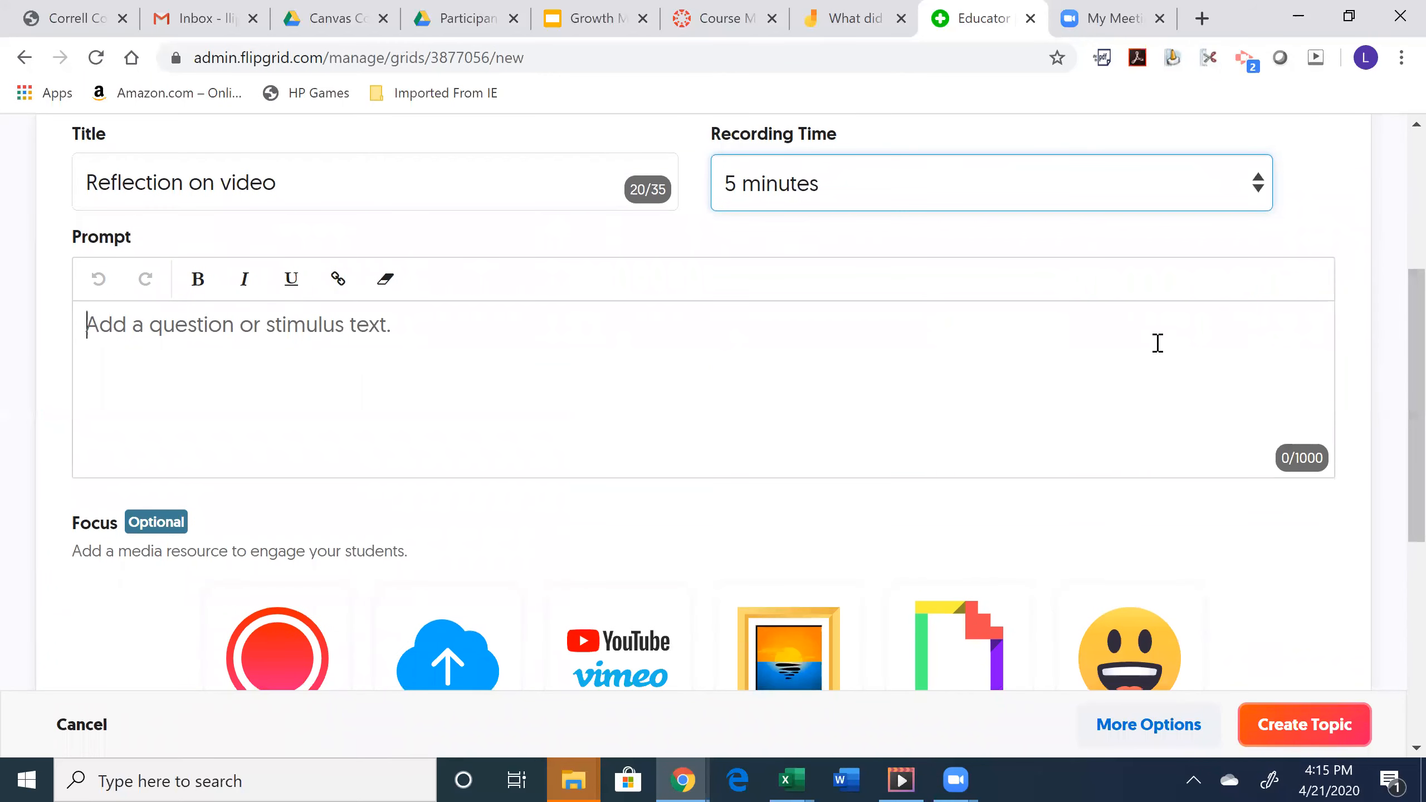
text(Th)
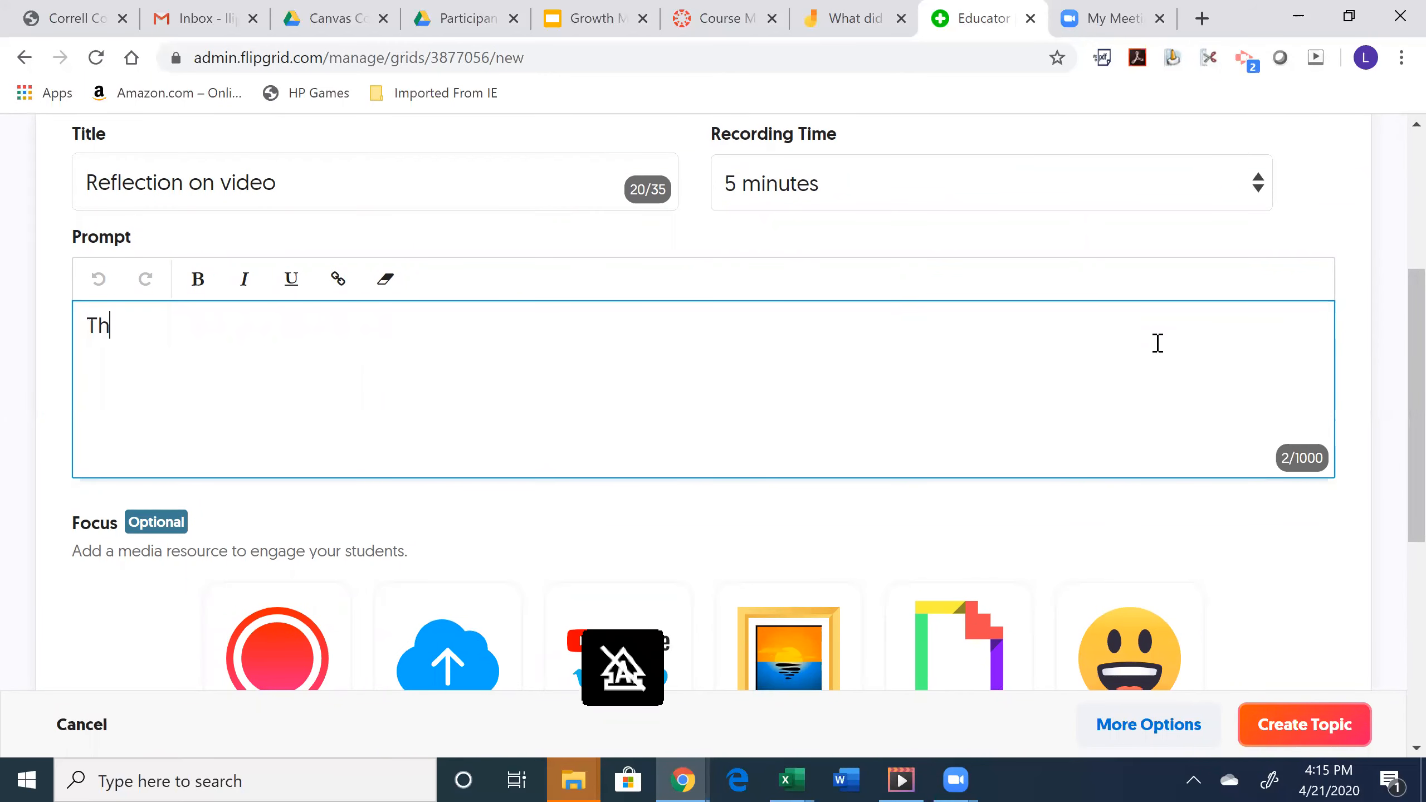
text(anks for watch)
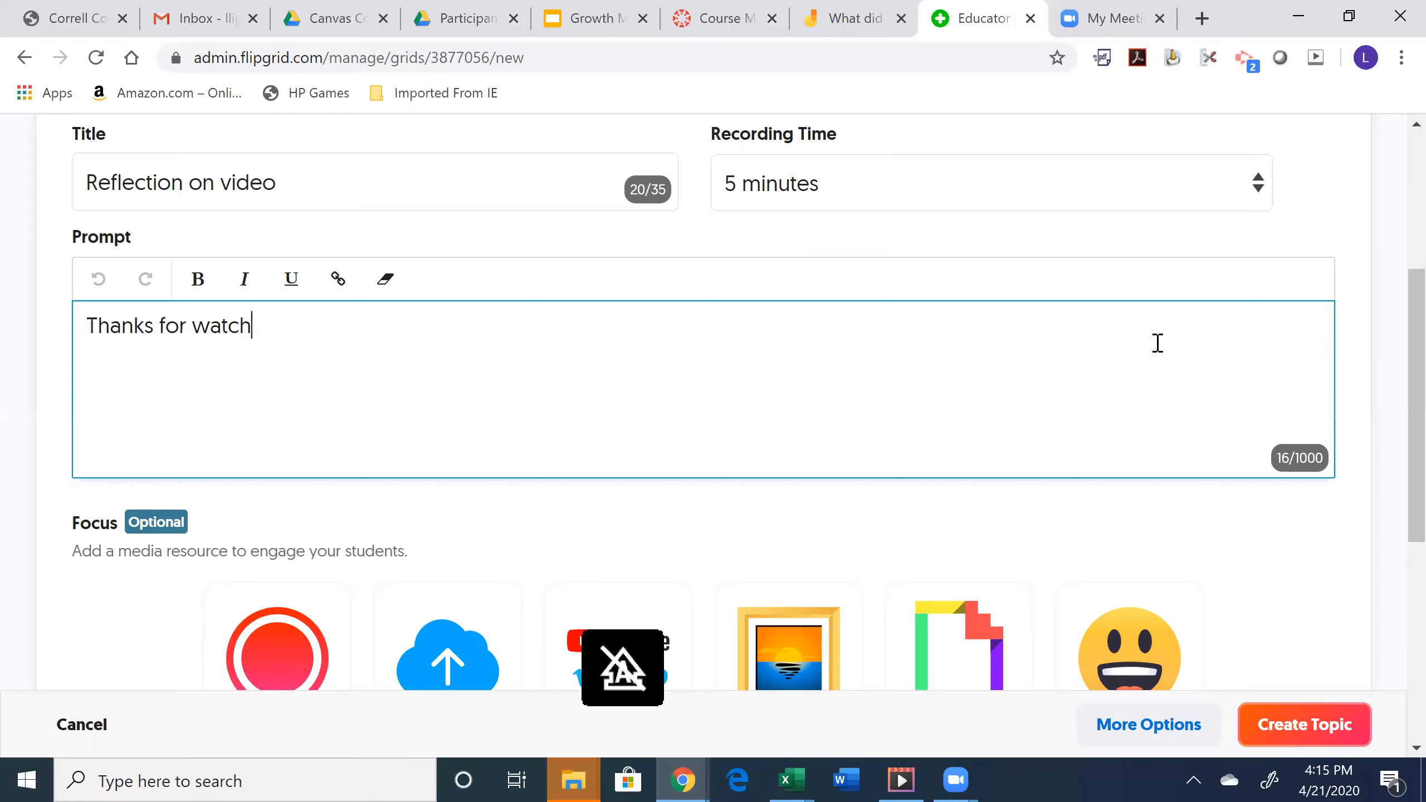
text(ing our video! )
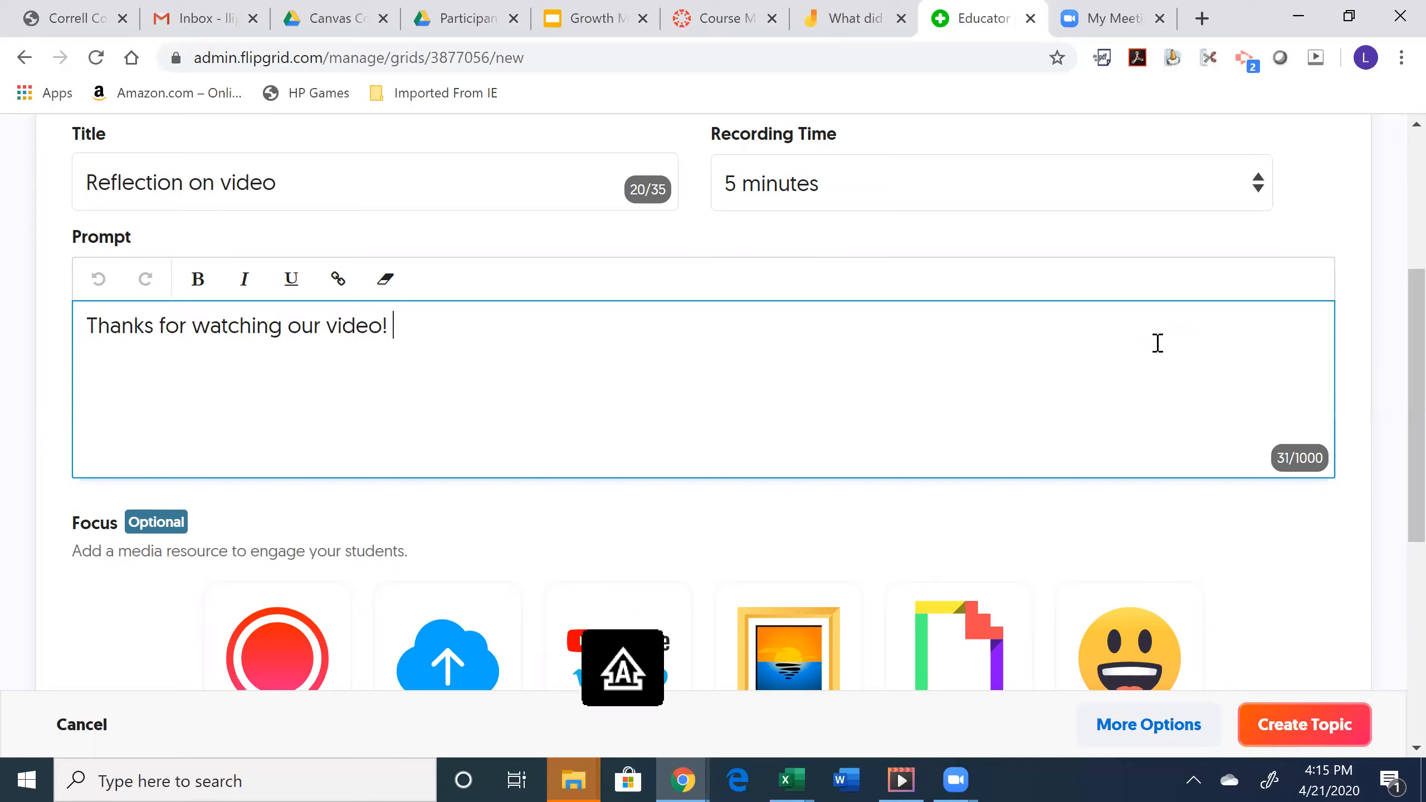
text(Let's reflec to)
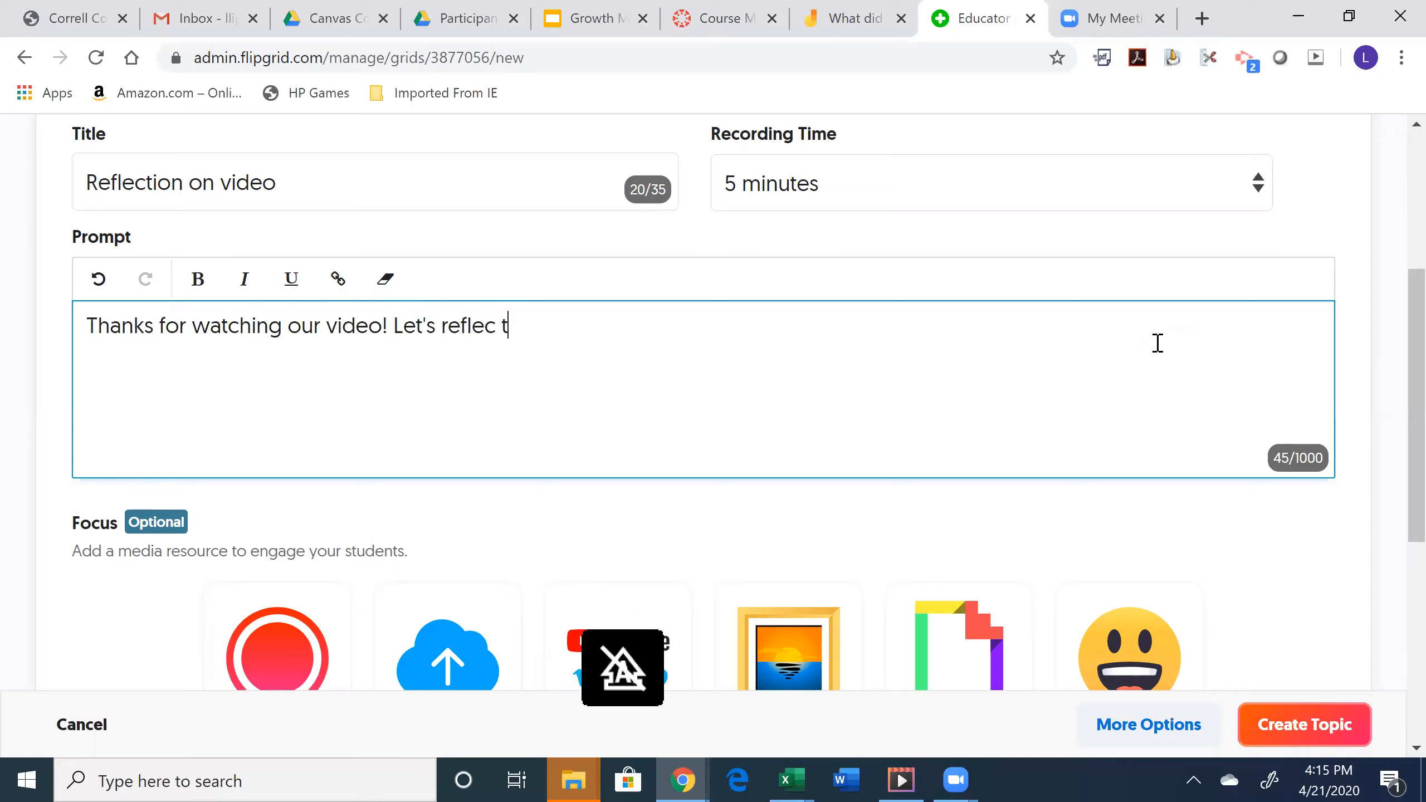
key(BackSpace)
key(BackSpace)
key(BackSpace)
text(t on Jam)
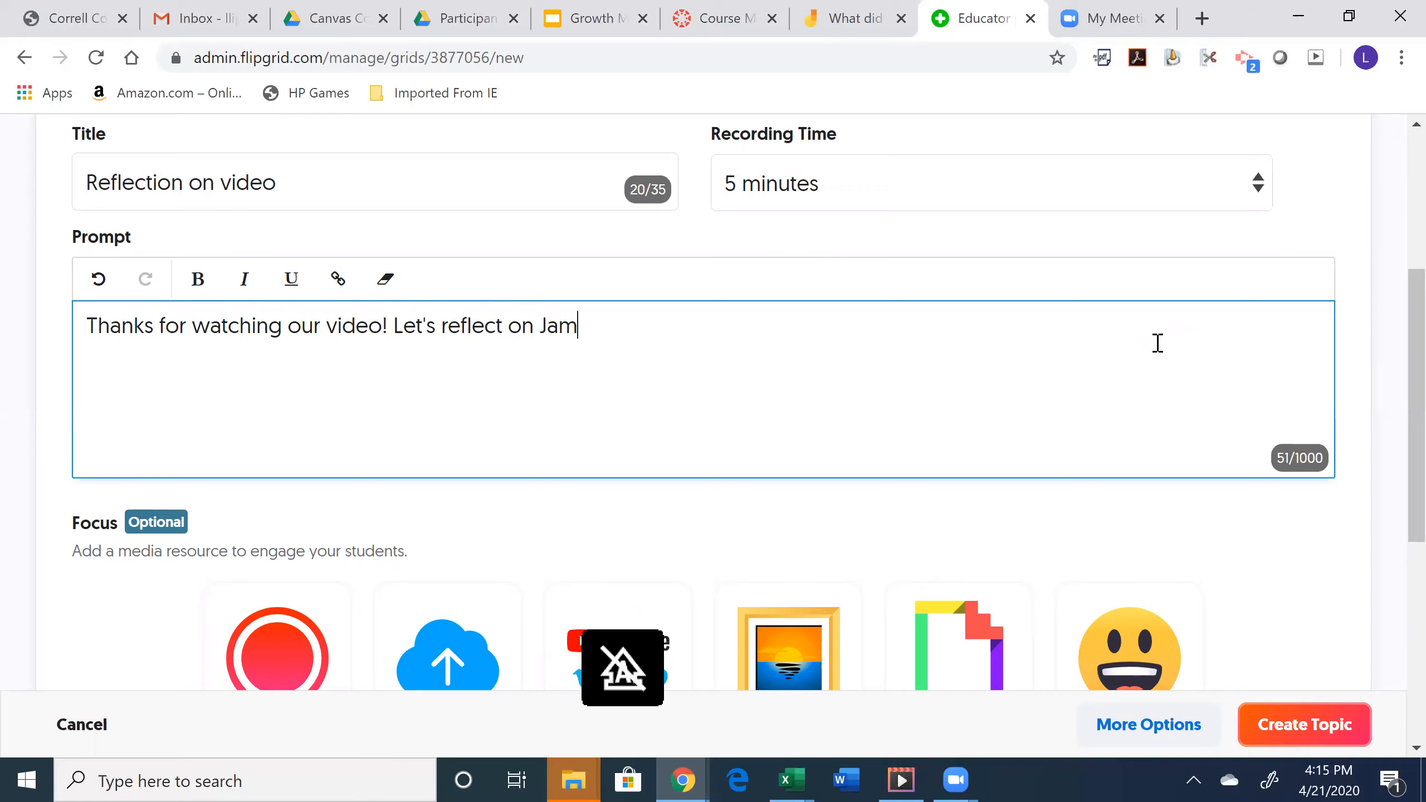
text(board!)
scroll(1393, 360, down, 2)
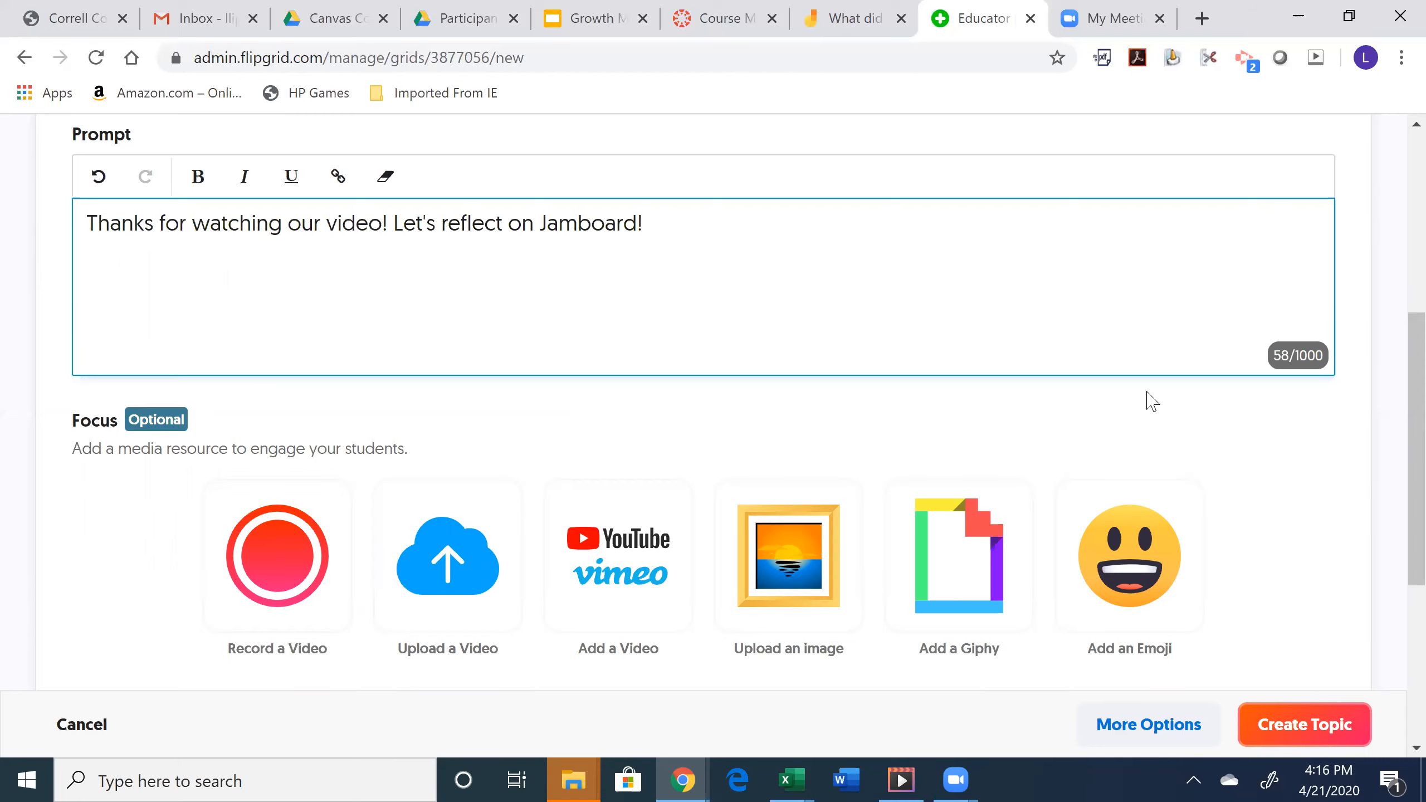
scroll(1396, 472, down, 3)
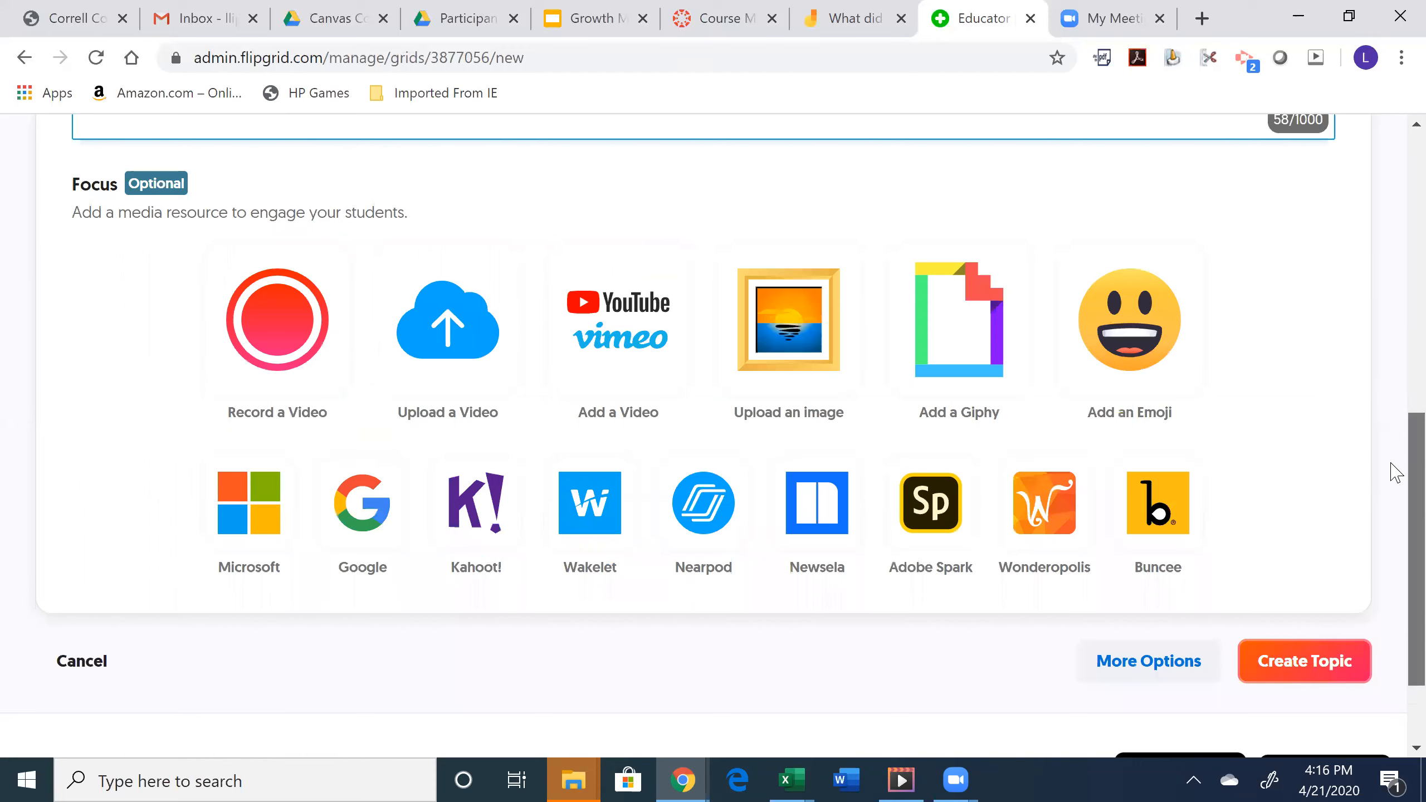
- Launch the topic's Focus video recorder via Record a Video
scroll(1393, 471, up, 1)
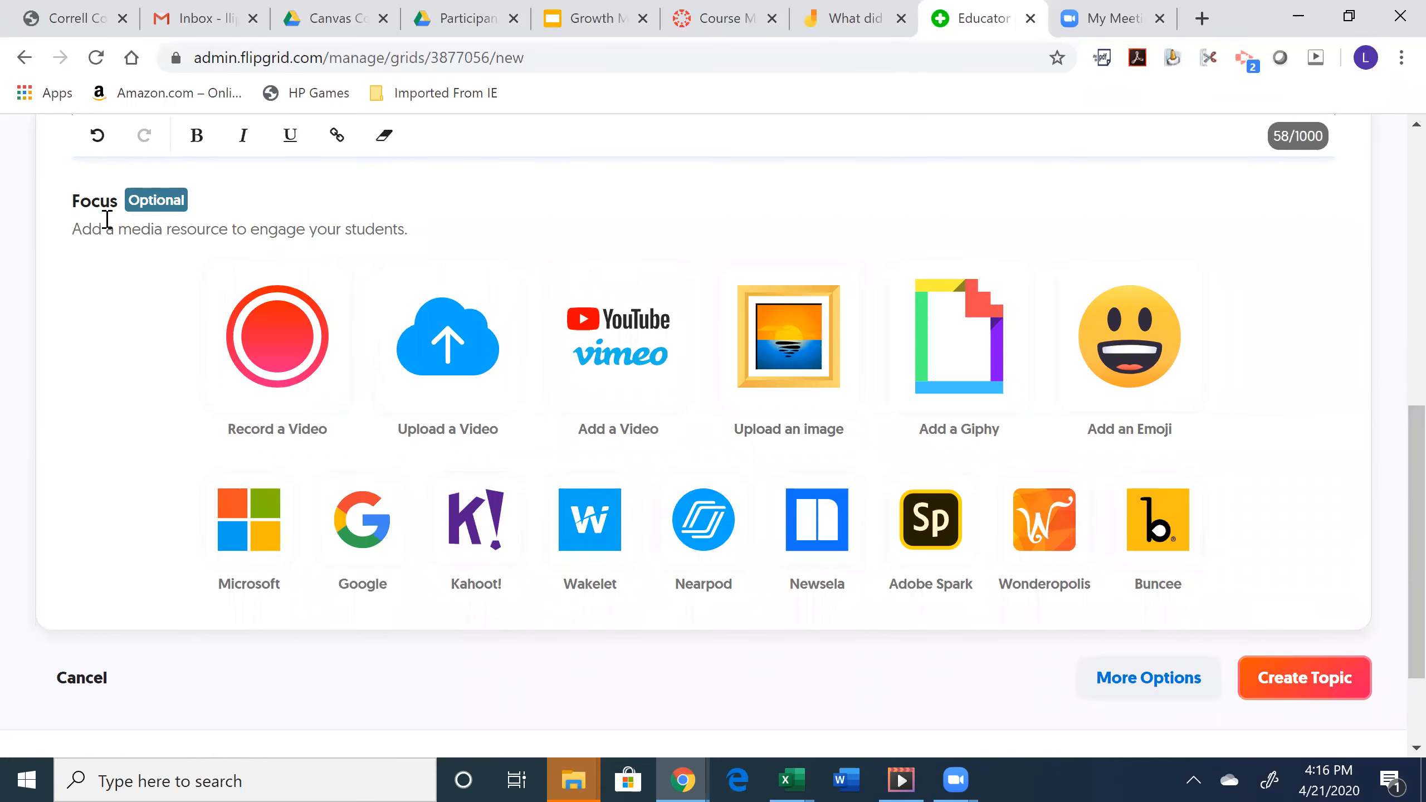
click(291, 340)
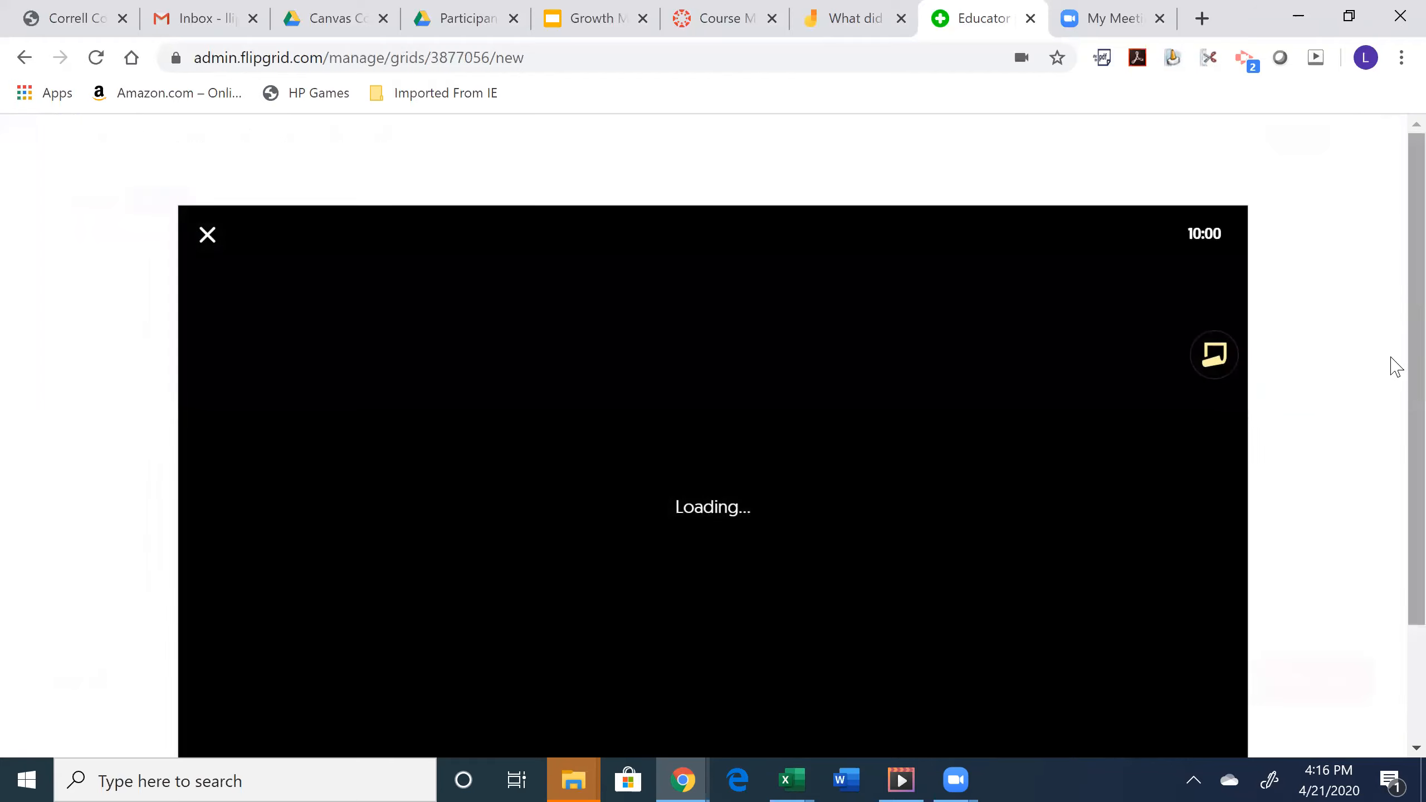
scroll(1397, 366, down, 2)
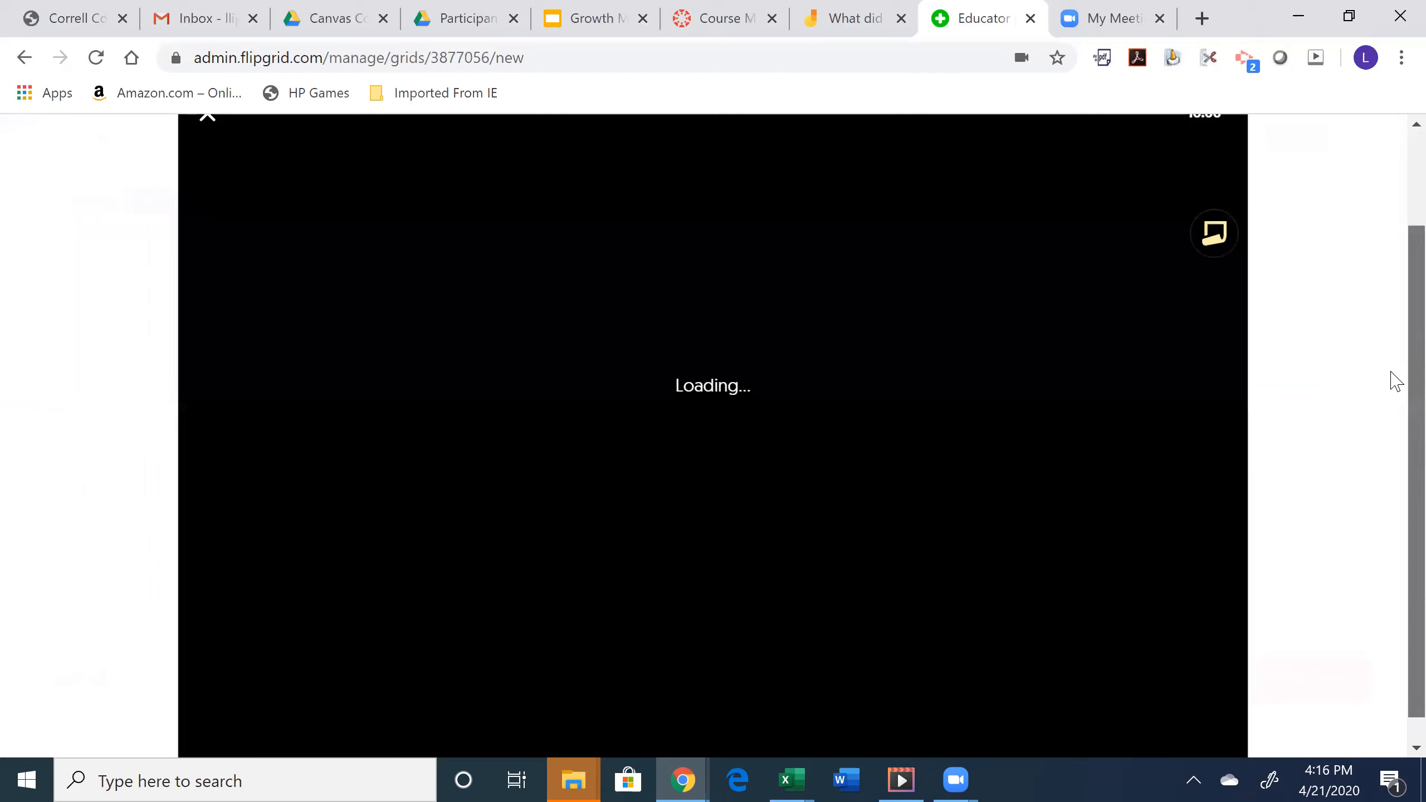
scroll(1397, 383, up, 1)
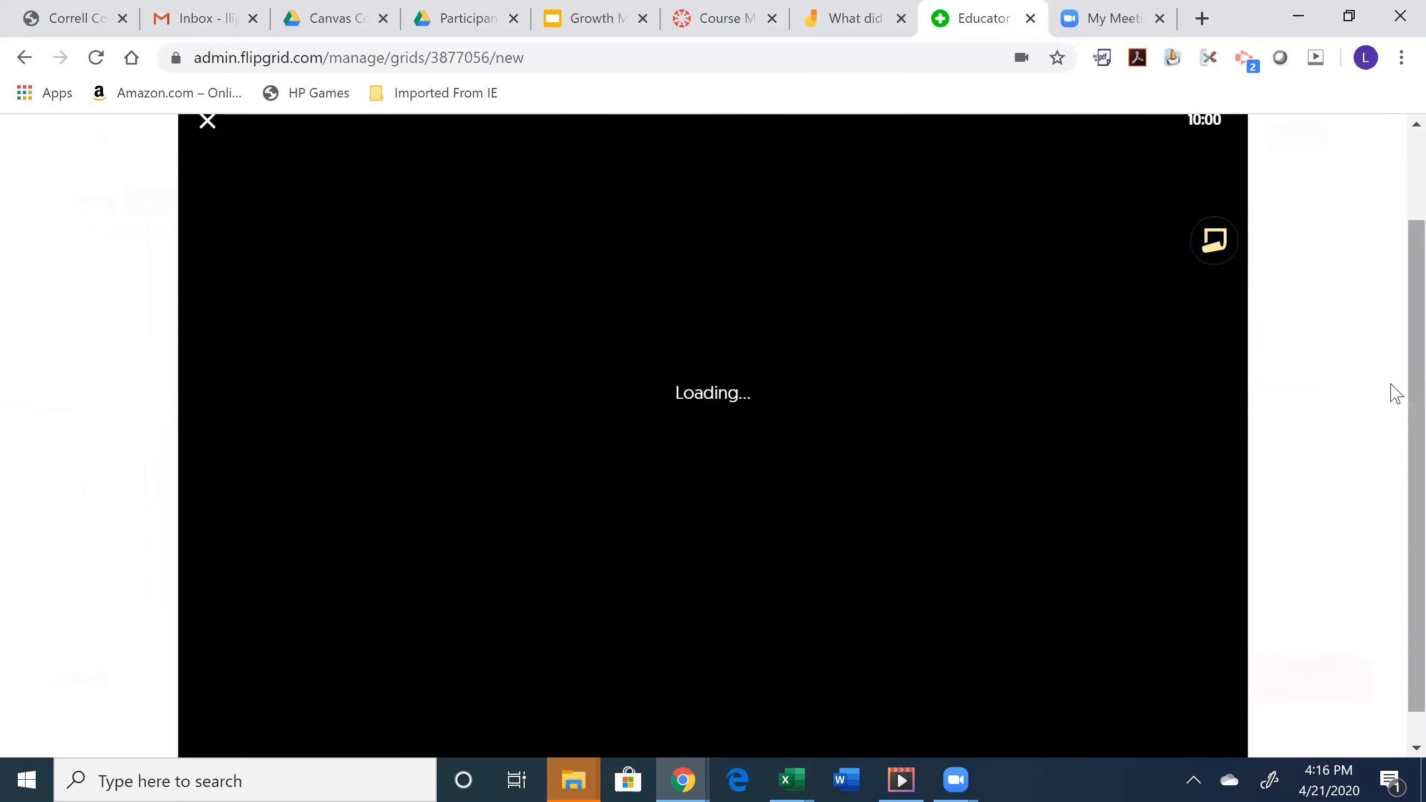
scroll(1393, 432, down, 1)
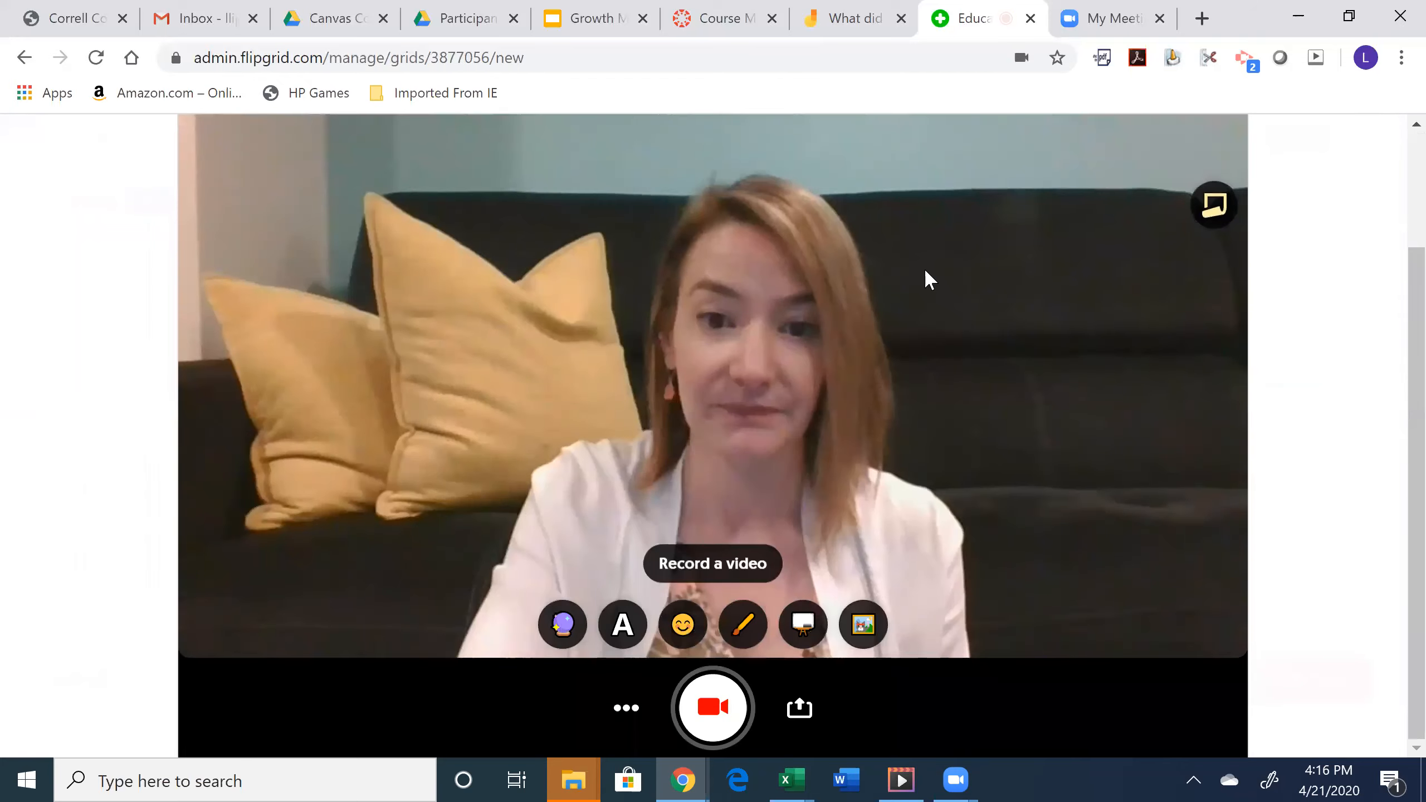
- Switch the Focus recorder from camera to screen capture and begin capturing
click(621, 710)
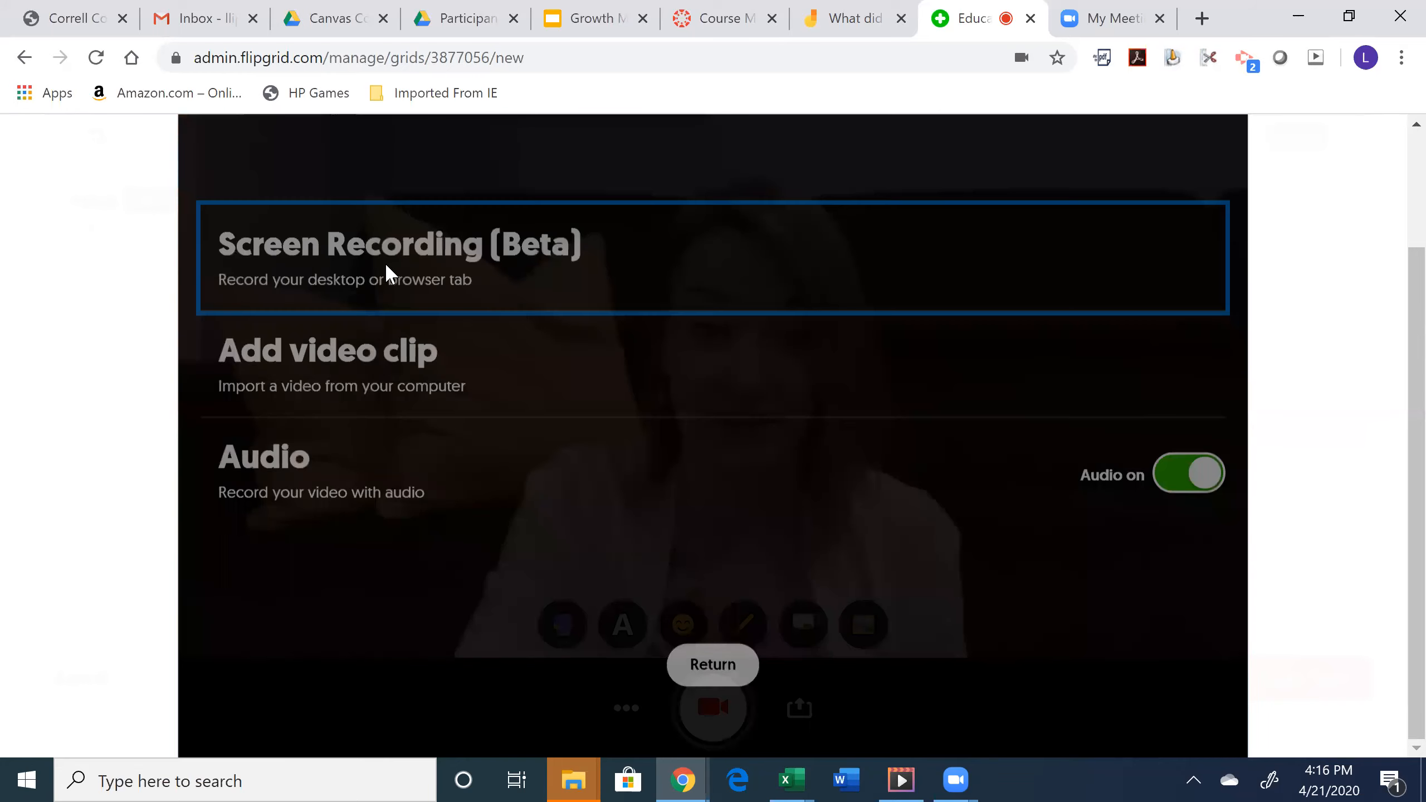
click(386, 265)
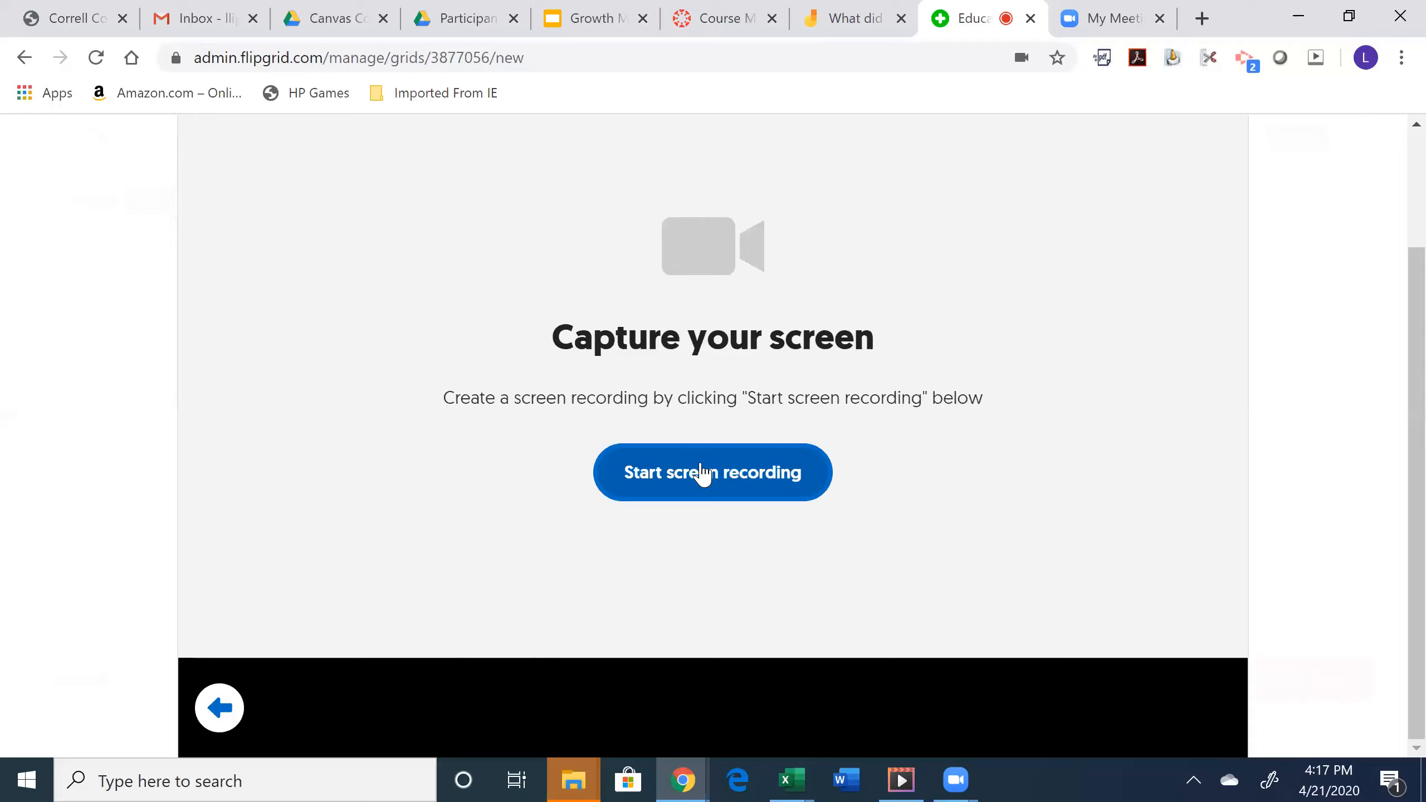
click(688, 481)
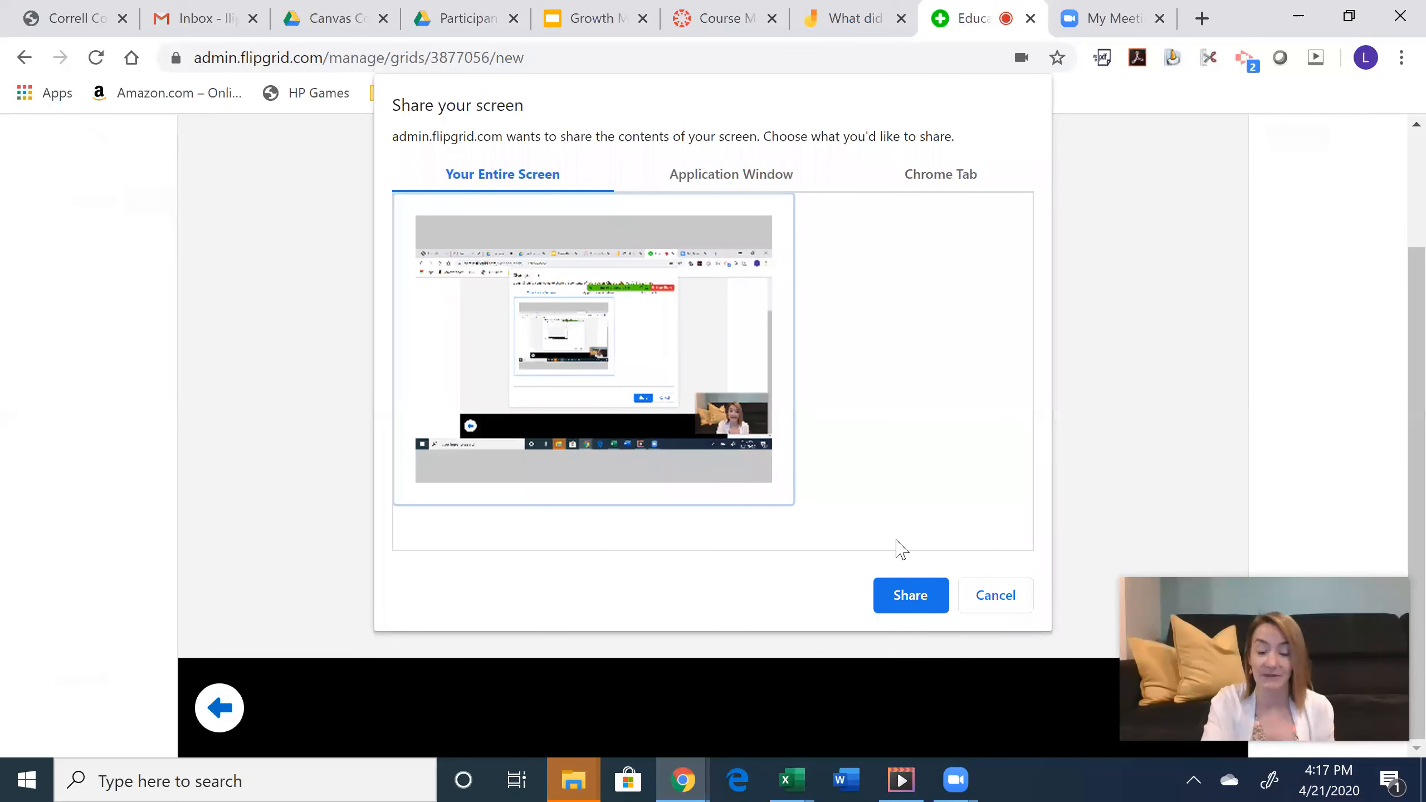
- Share the entire screen, record the Jamboard board, then stop recording for review
click(912, 596)
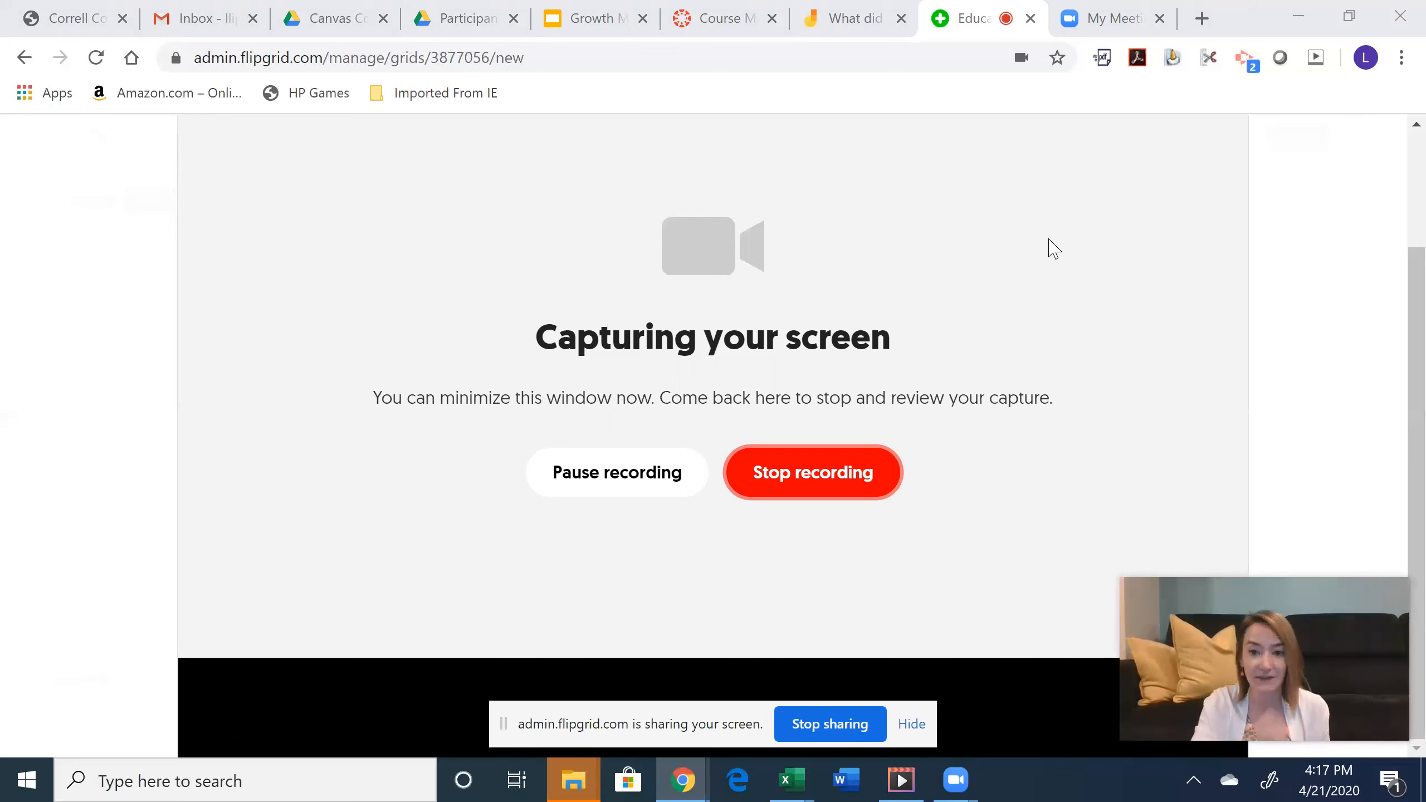
click(867, 12)
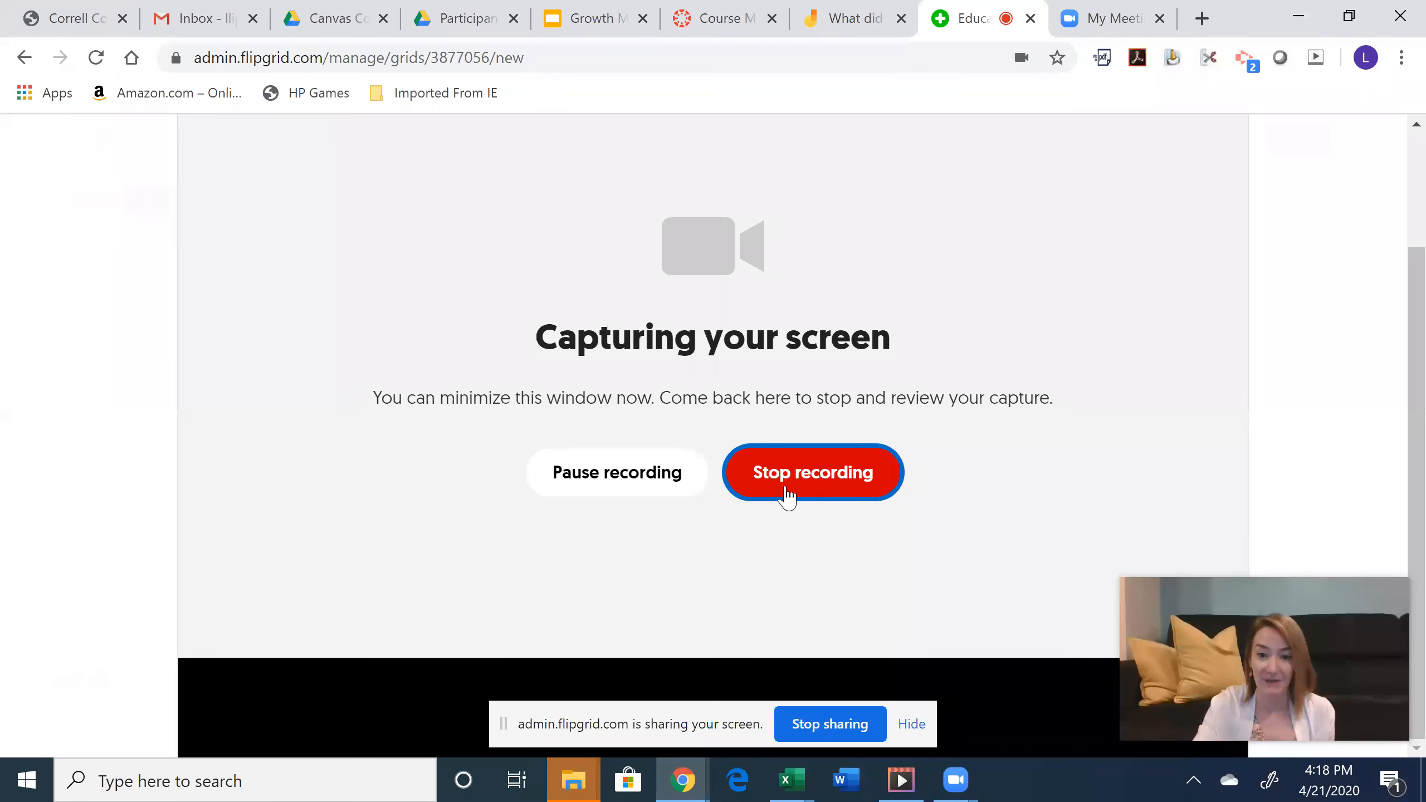
click(788, 497)
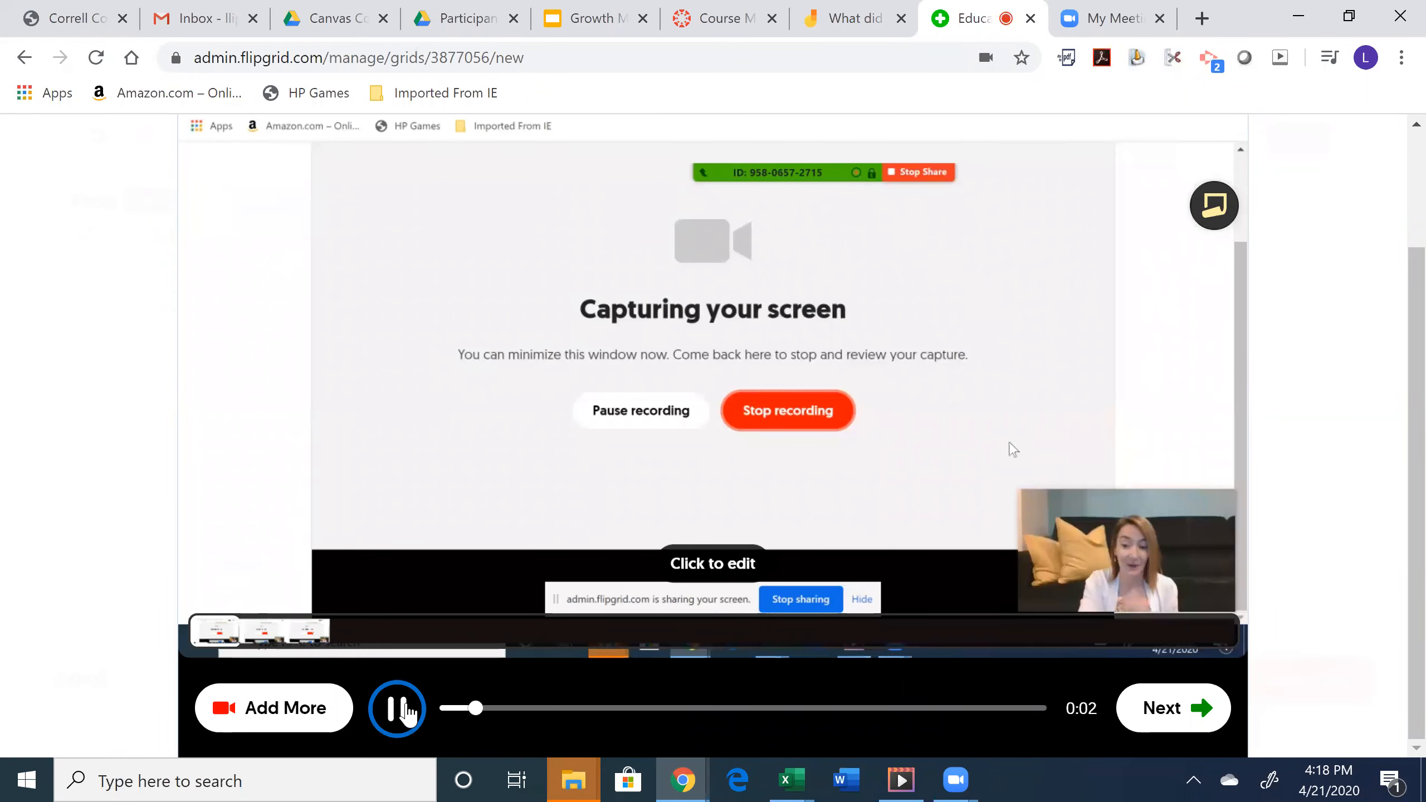
- Pause and accept the recorded screen clip, then take and accept a selfie to finish the video
click(398, 710)
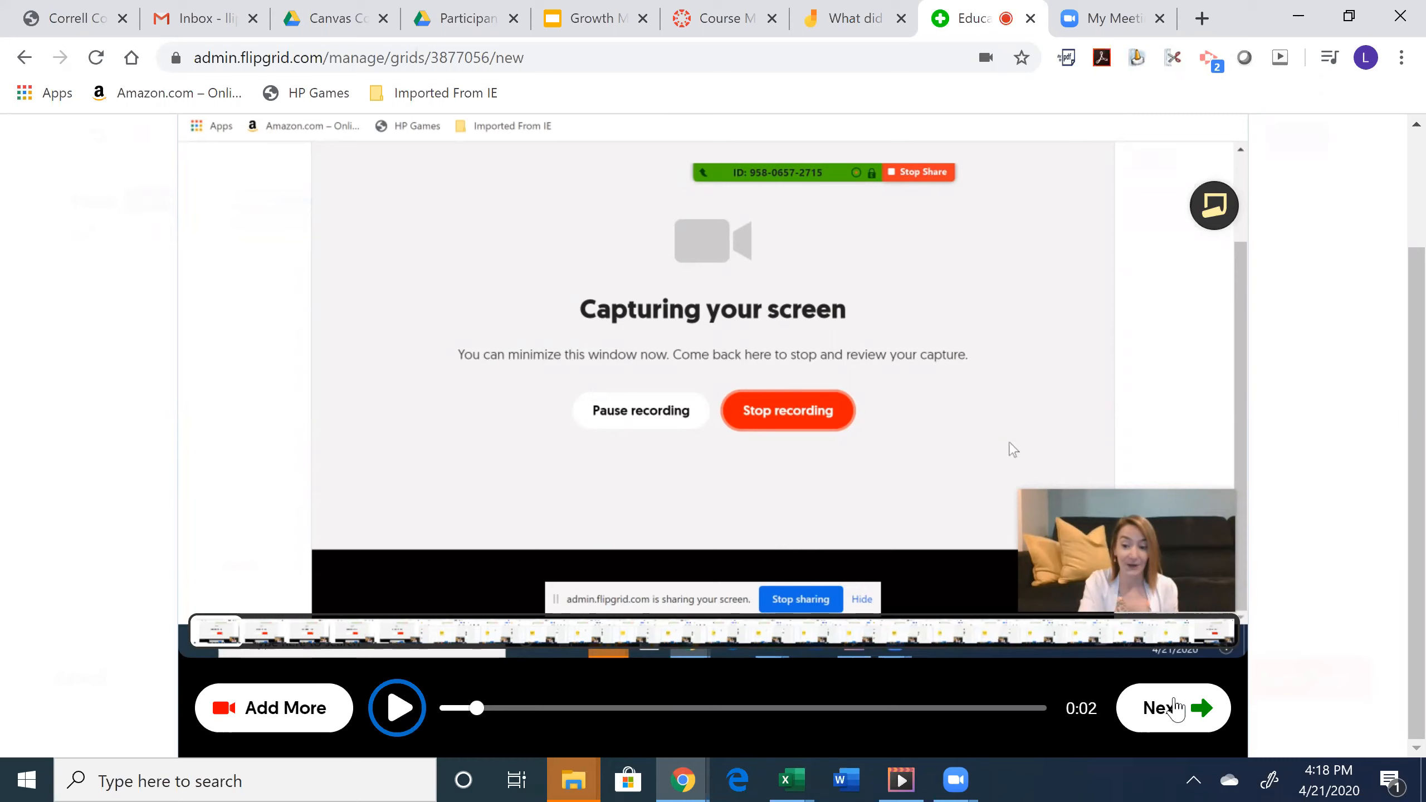
click(1173, 709)
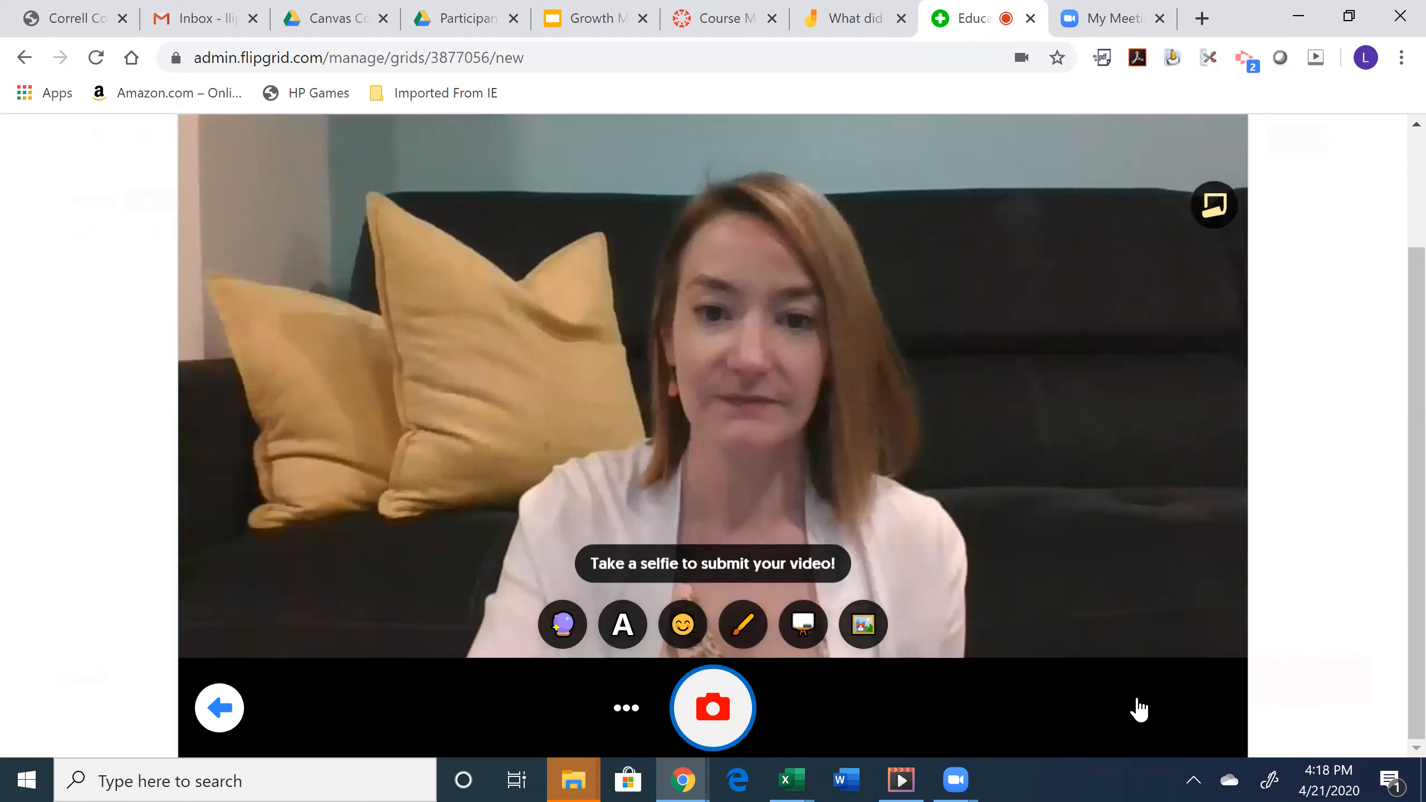
key(Return)
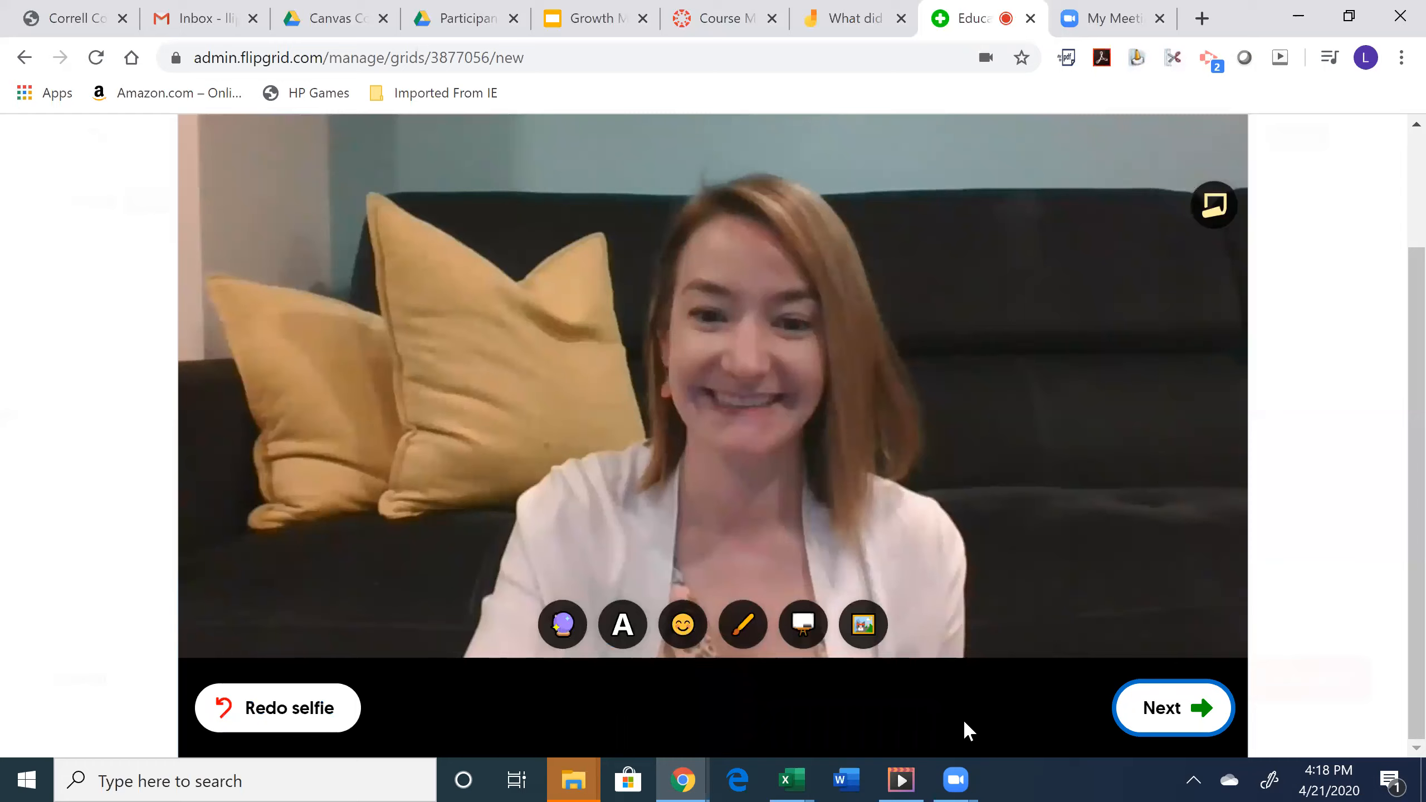
key(Return)
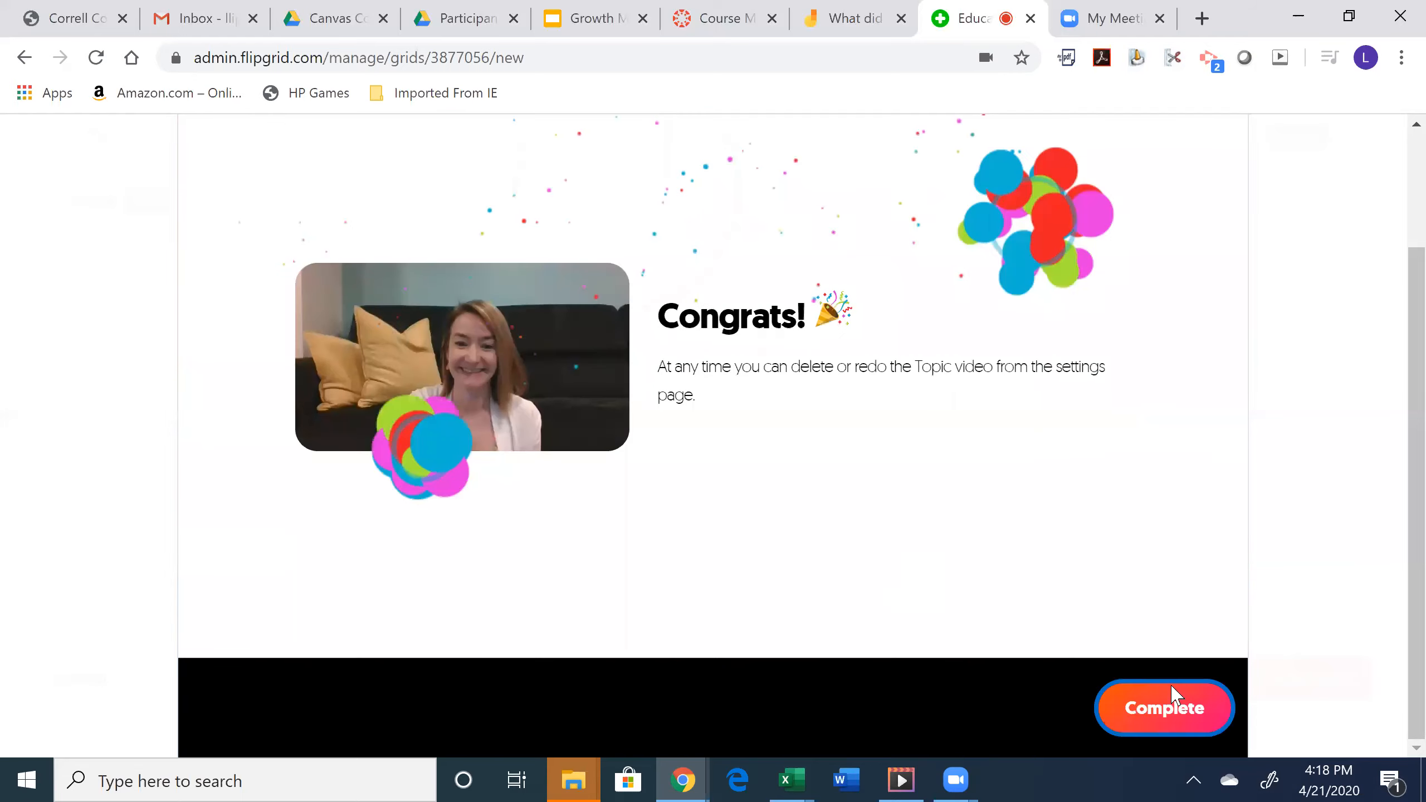
- Complete the Congrats screen, check the focus video under the title and prompt, then go to the Jamboard board
click(1165, 709)
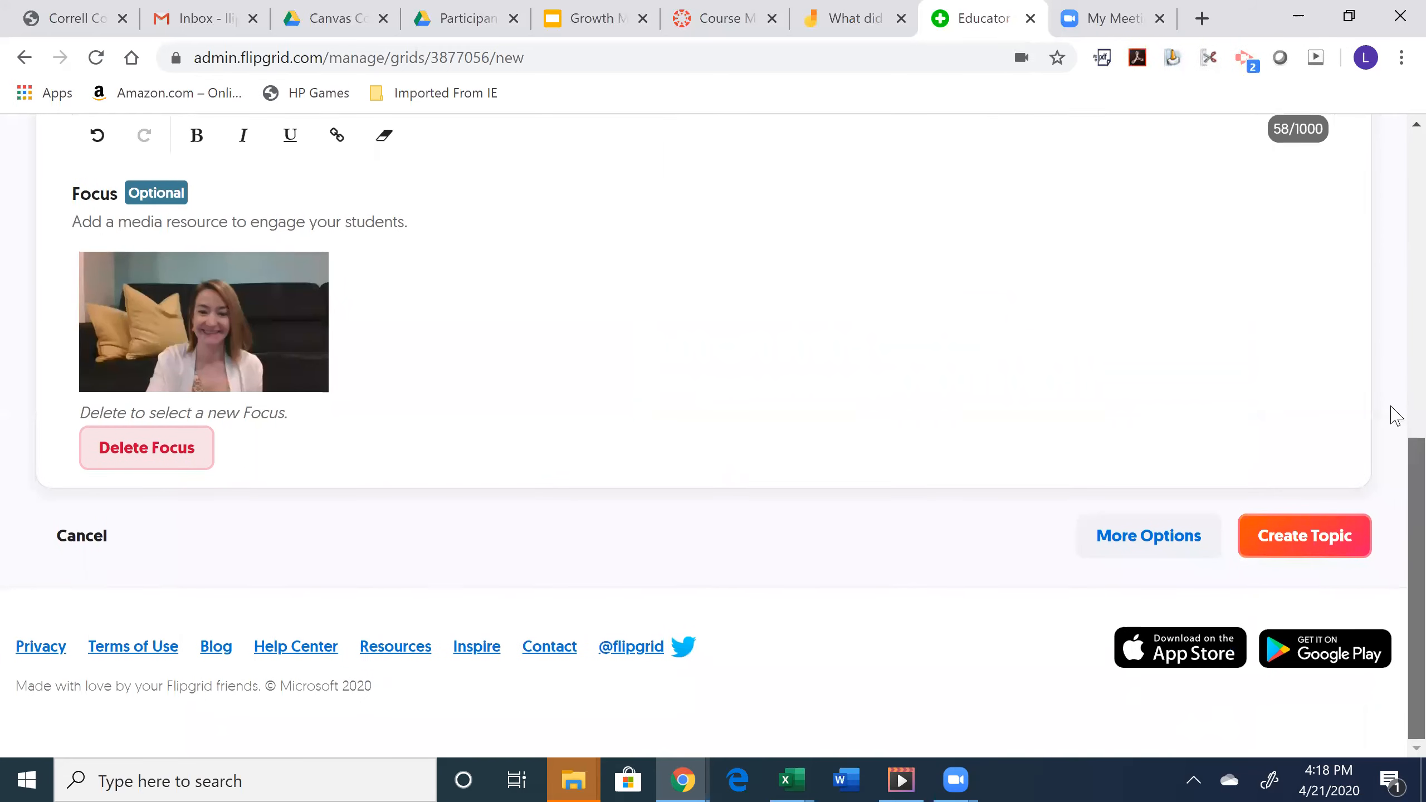
scroll(1393, 420, up, 3)
scroll(1396, 380, up, 2)
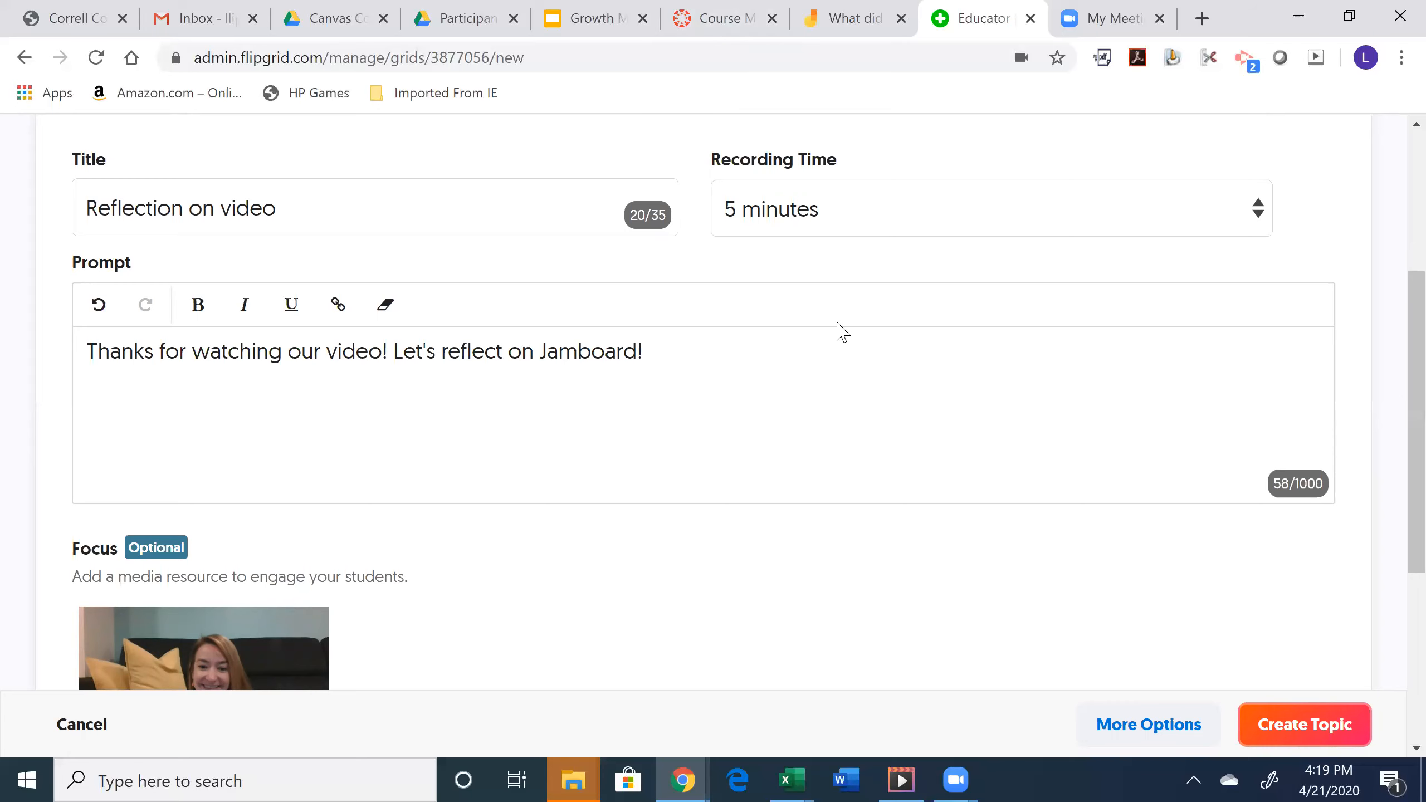
click(862, 2)
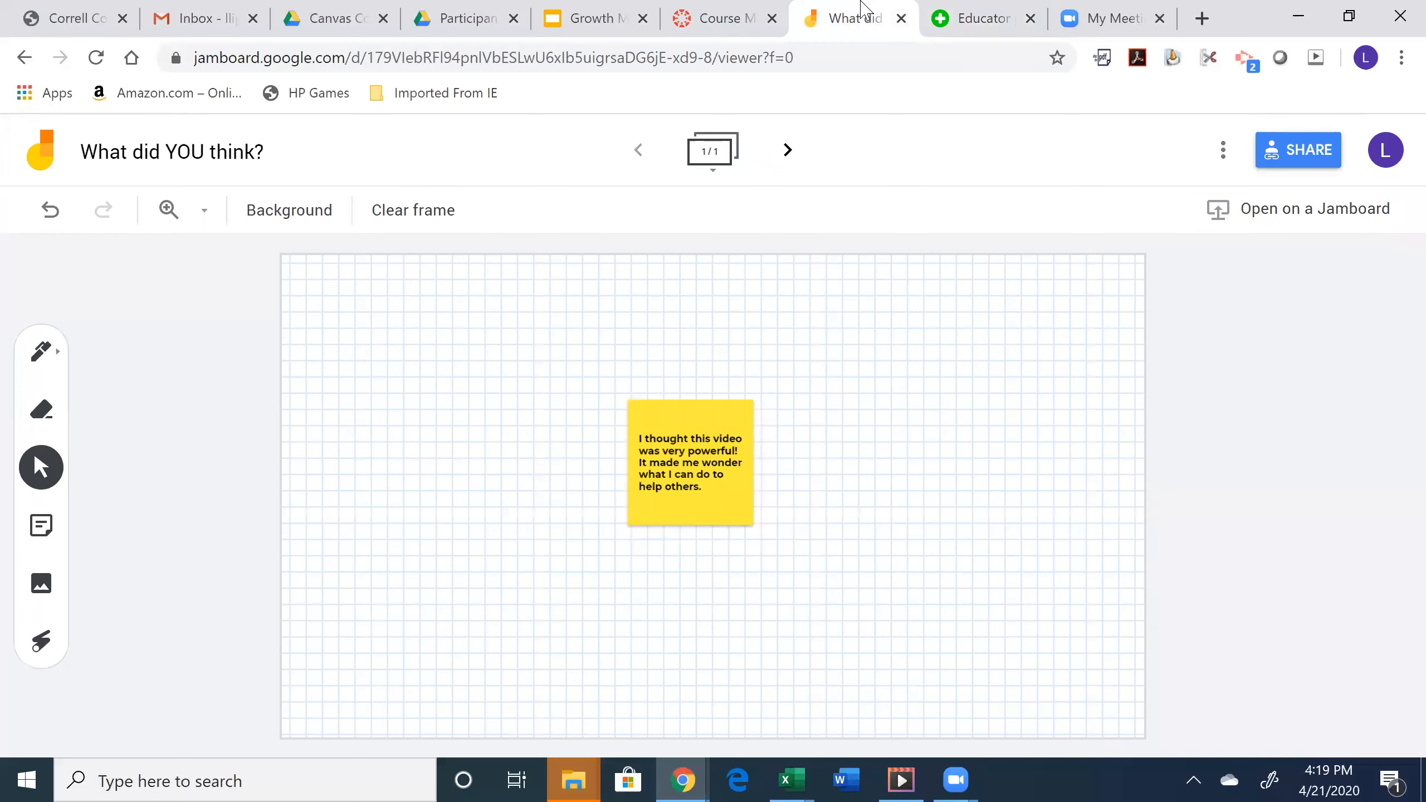
- Confirm the board is shared so anyone with the link can edit, and grab its share link
click(1298, 150)
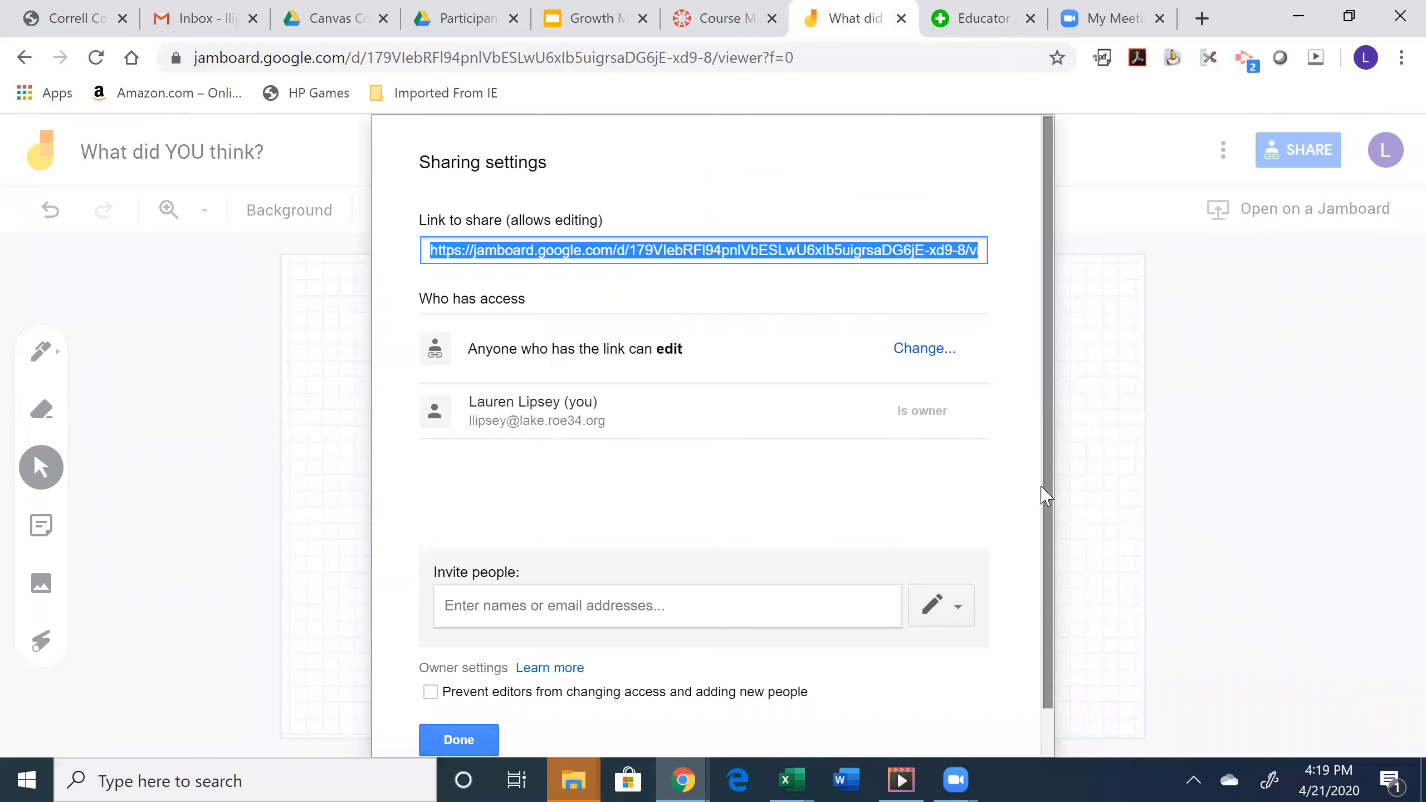
scroll(1046, 503, down, 1)
click(468, 687)
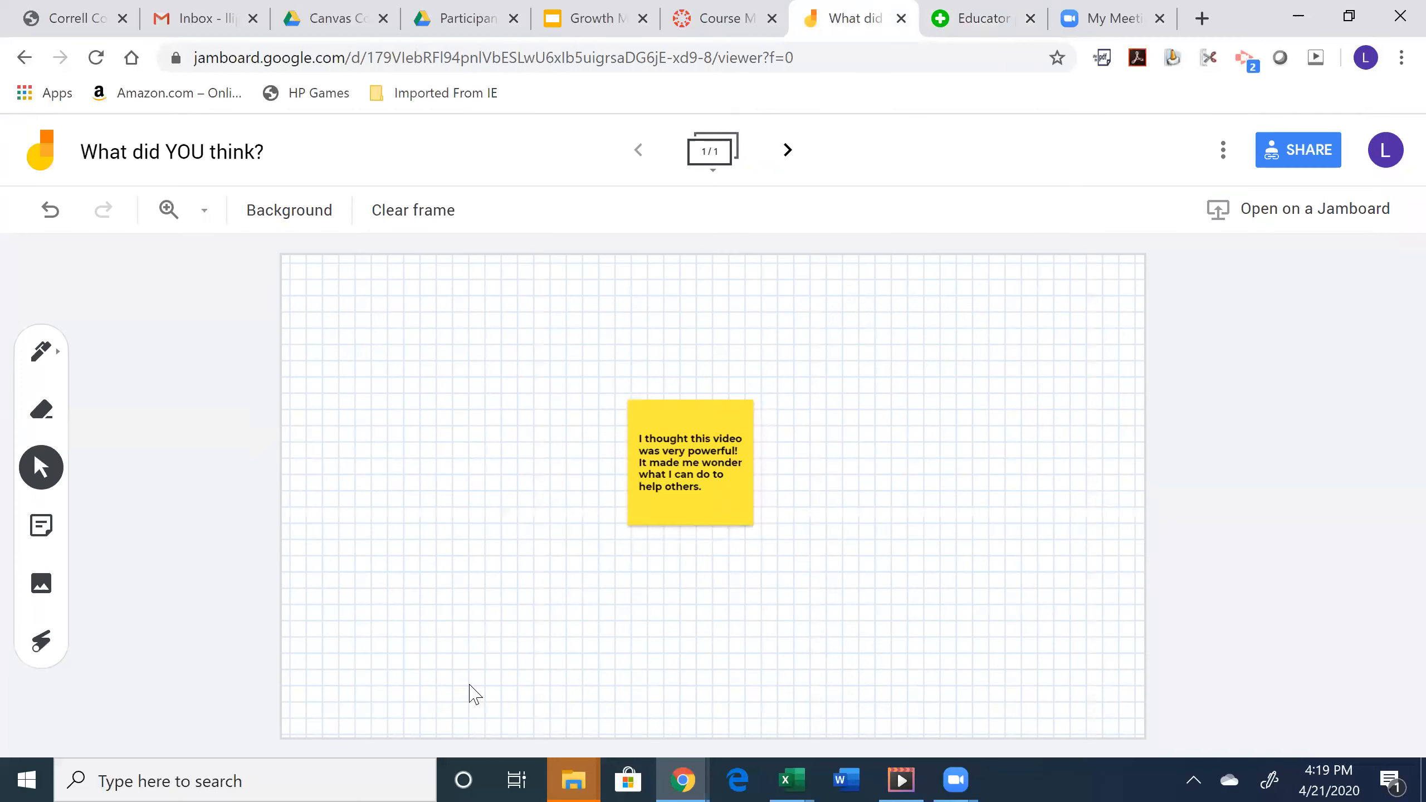
click(1298, 150)
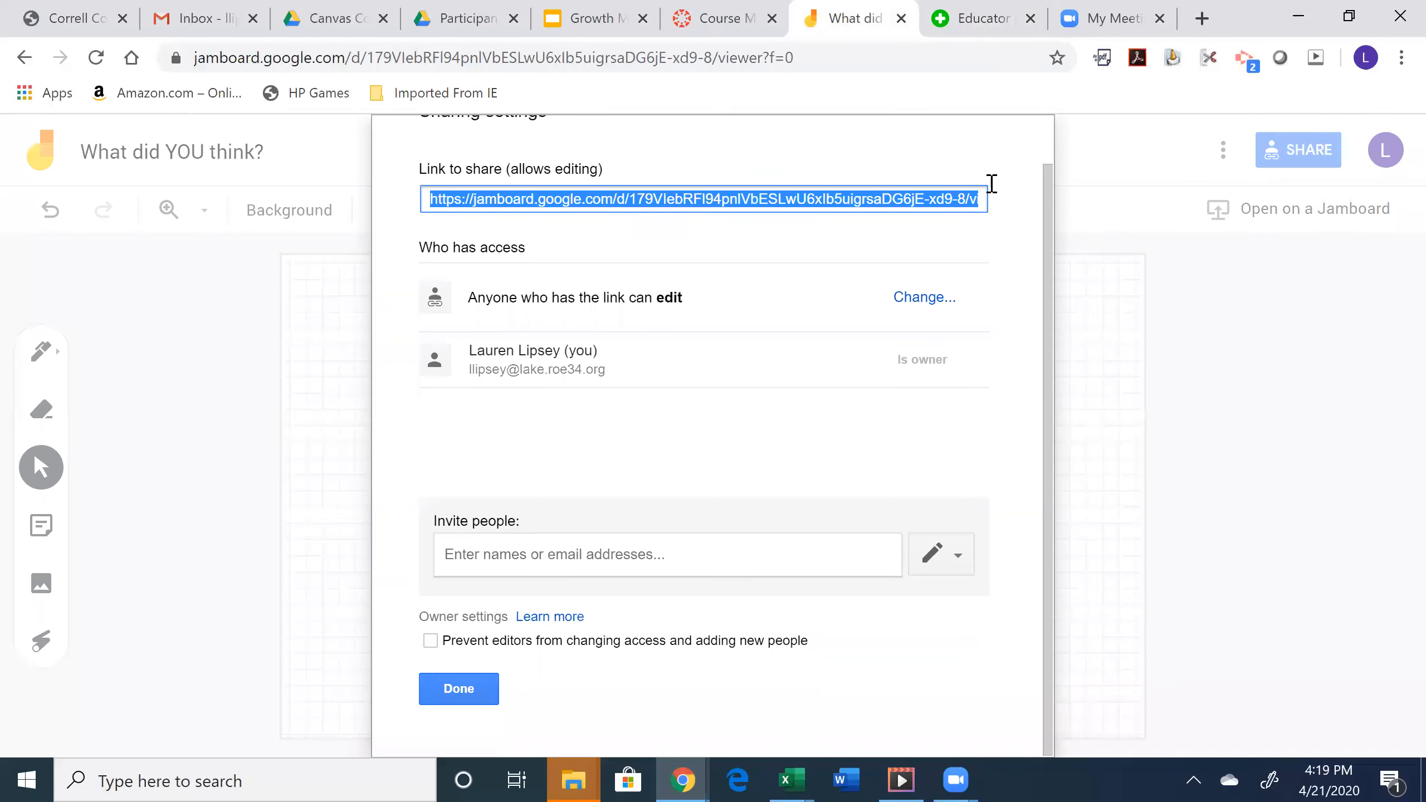
scroll(992, 184, up, 1)
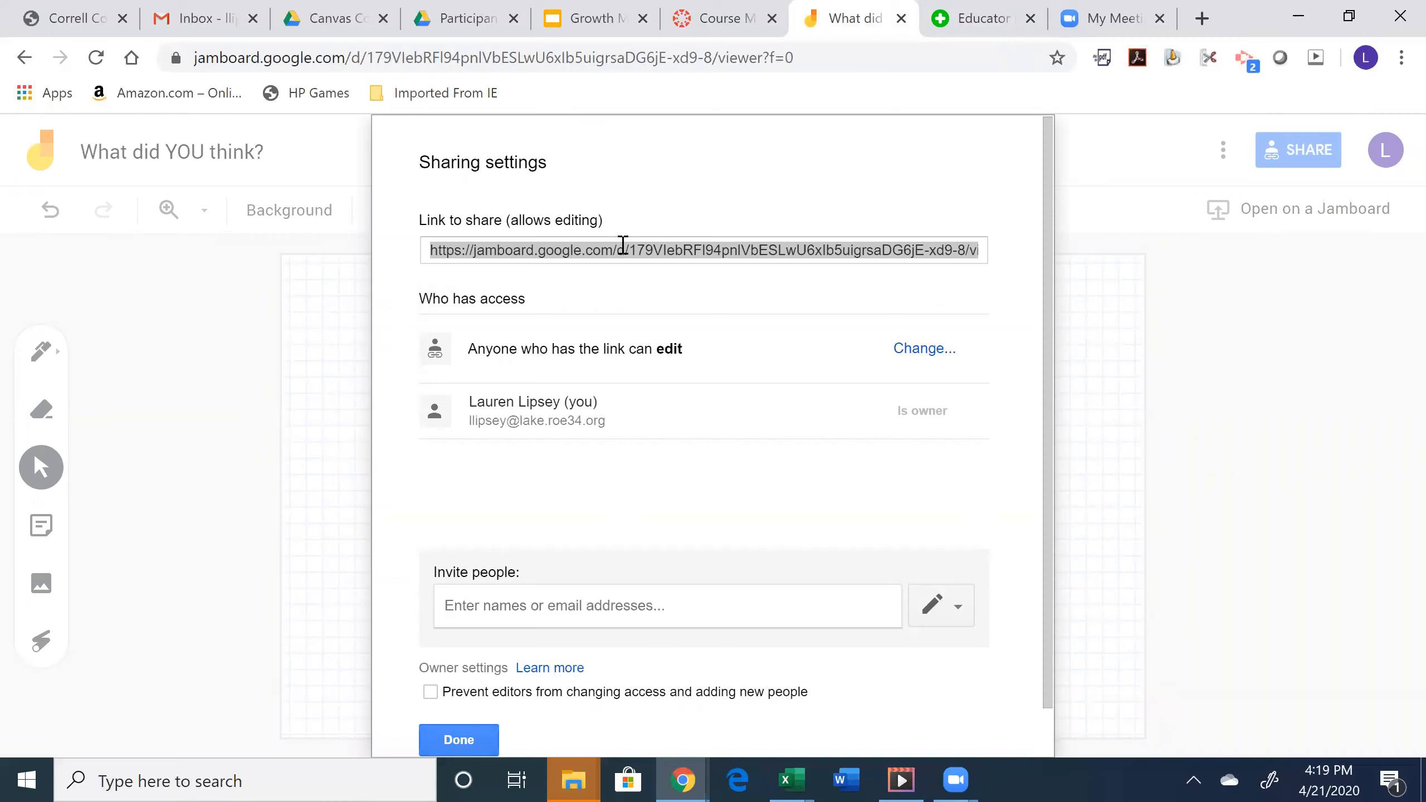
drag(594, 183, 635, 10)
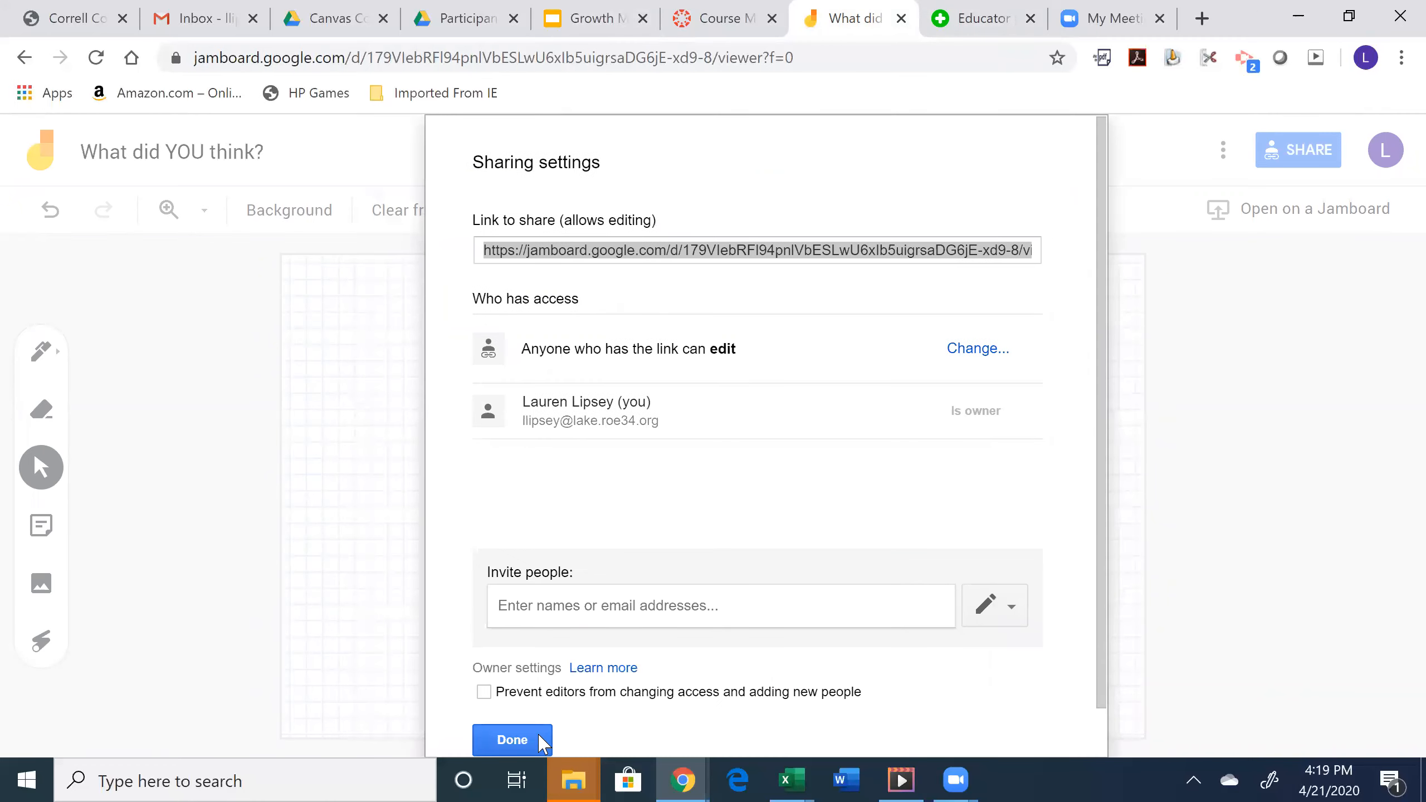
click(538, 736)
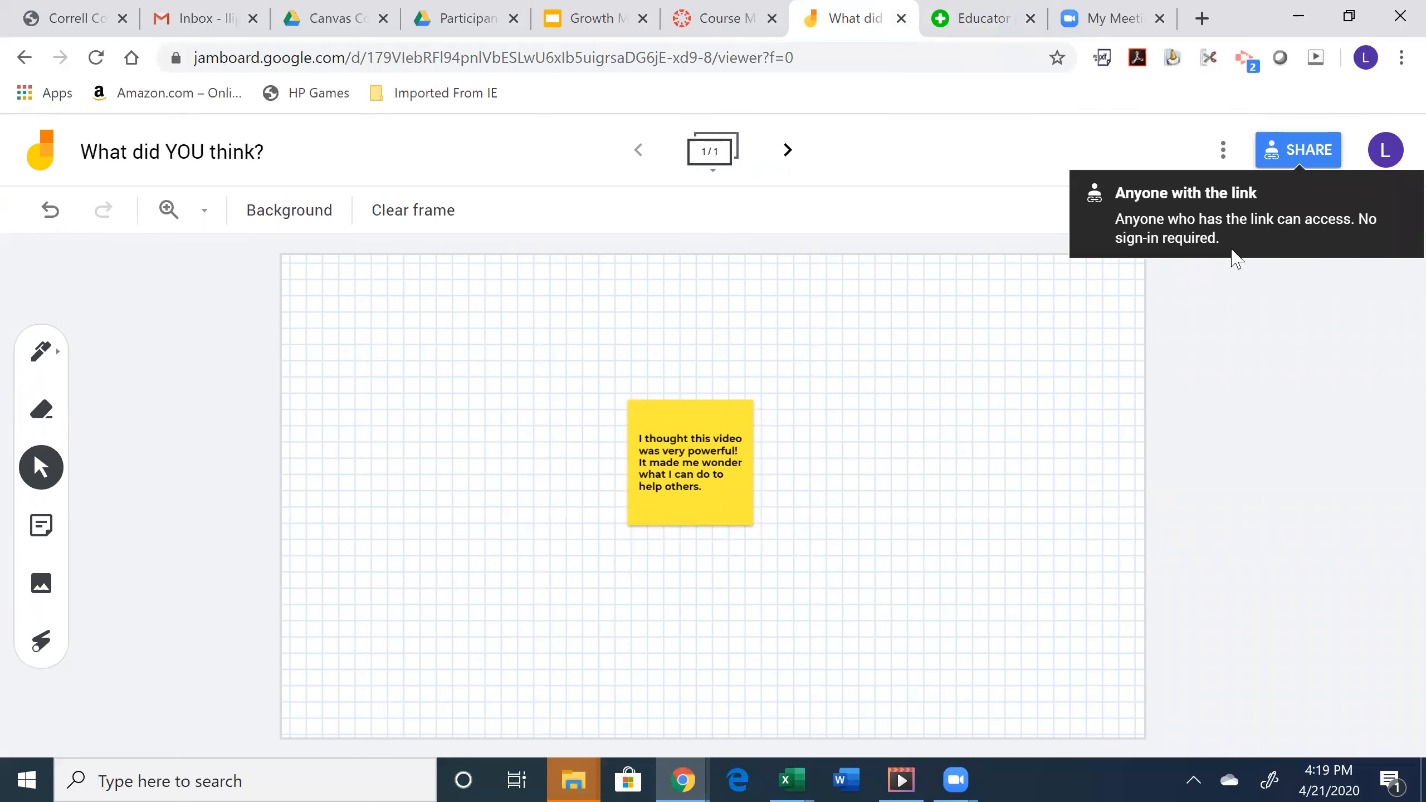
- Dismiss the browser context menu and return to the Flipgrid topic form
right_click(1283, 148)
click(975, 417)
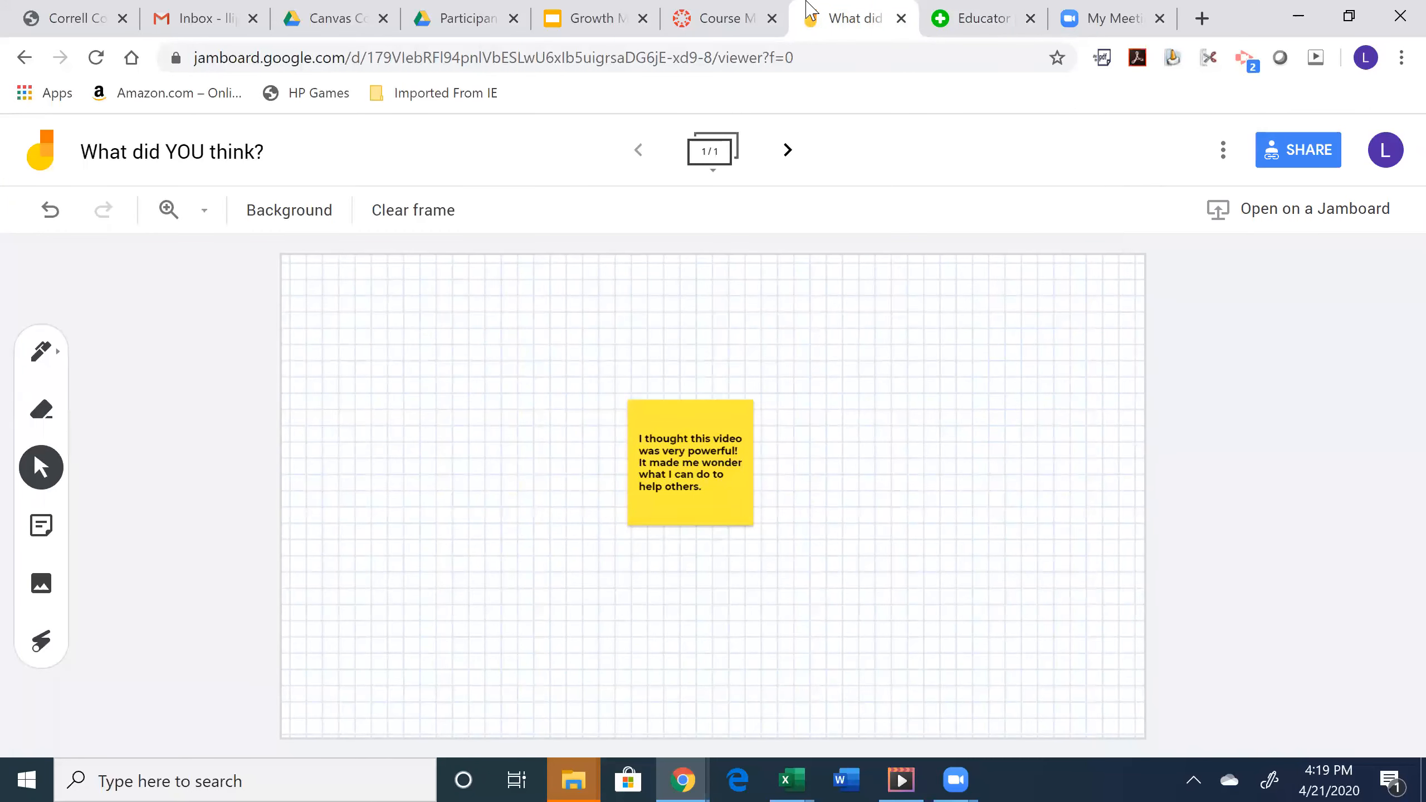
click(976, 12)
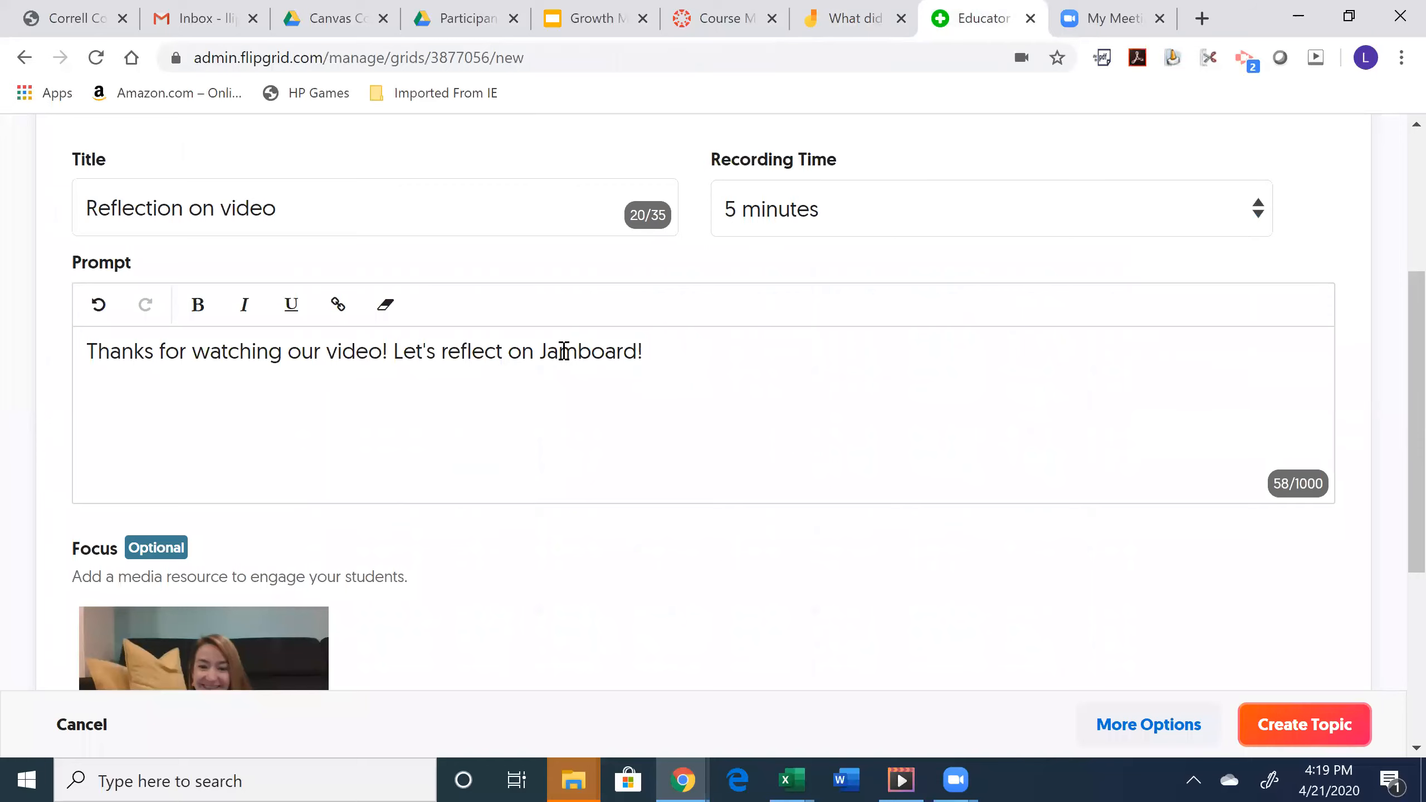
- Hyperlink 'Jamboard!' in the prompt to the board URL, then create the Reflection on video topic
drag(540, 351, 653, 350)
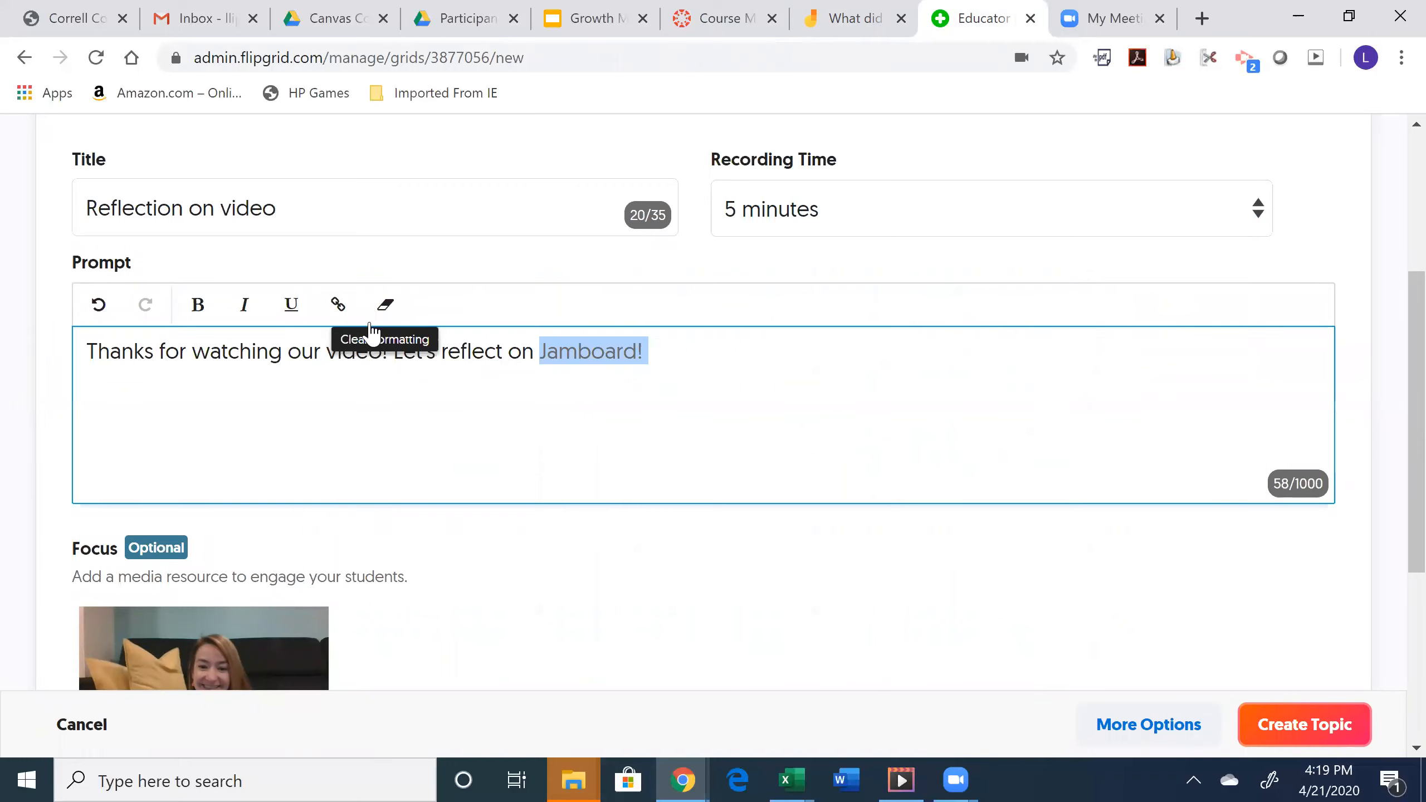
click(338, 304)
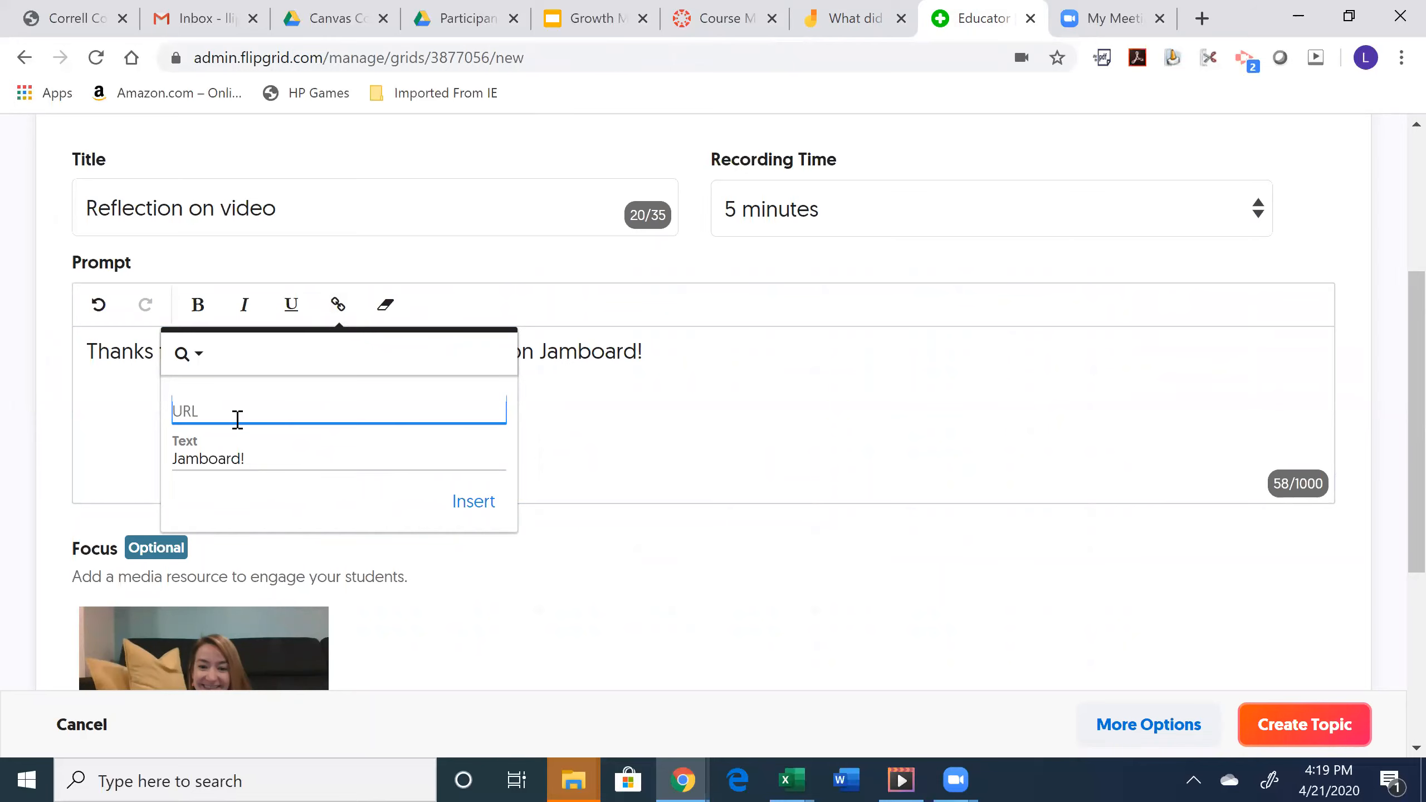
click(475, 503)
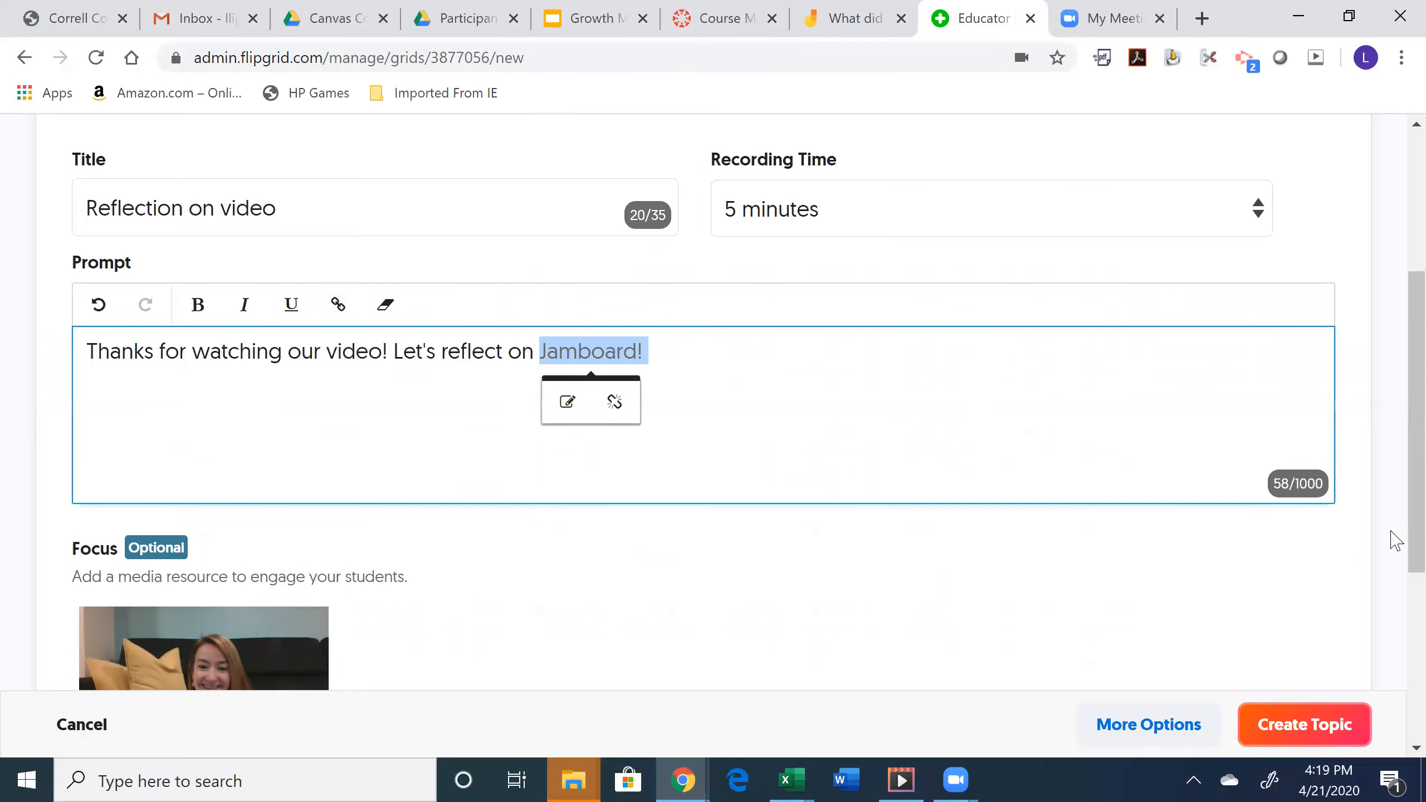
click(1313, 742)
click(1313, 741)
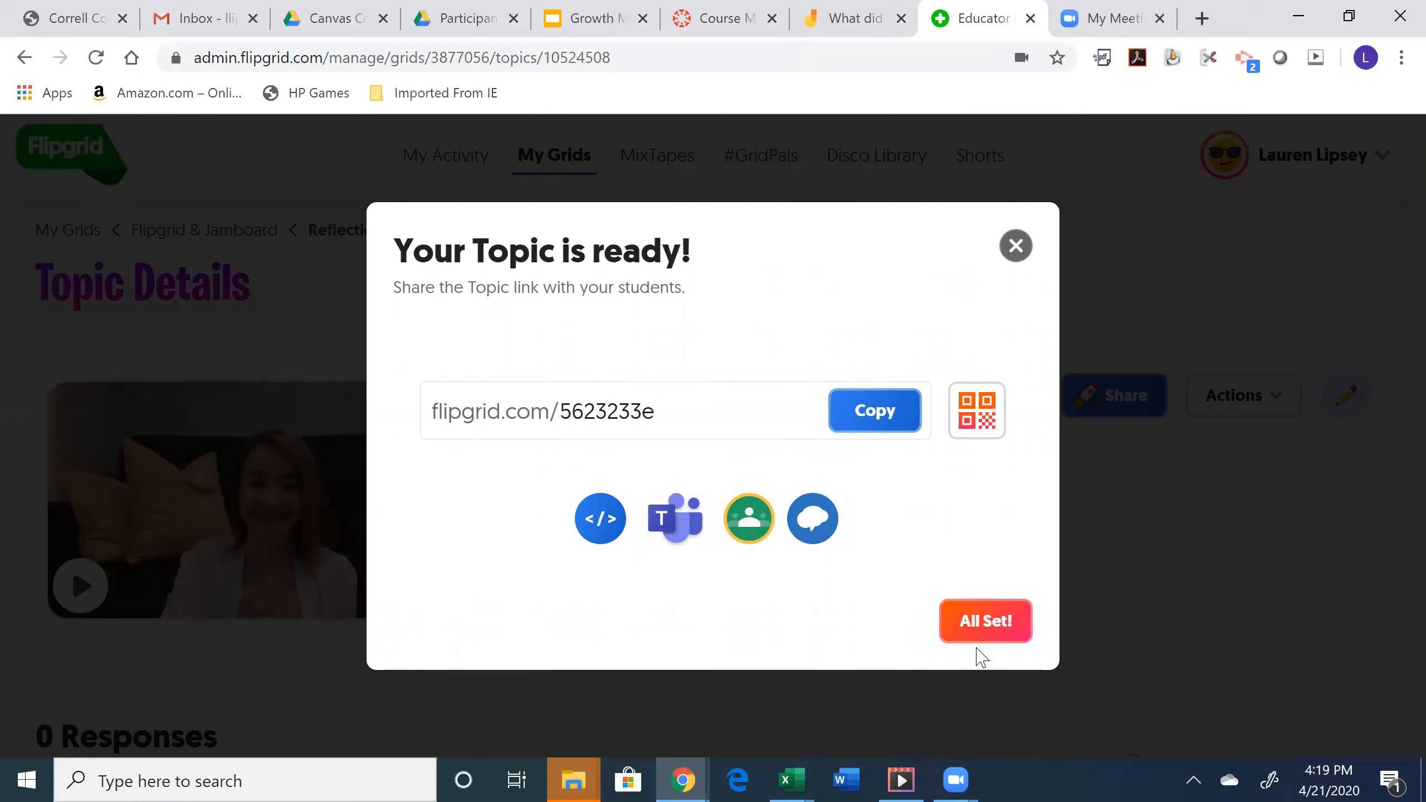
- Close the 'Your Topic is ready!' dialog with All Set! and review the Topic Details page
click(969, 620)
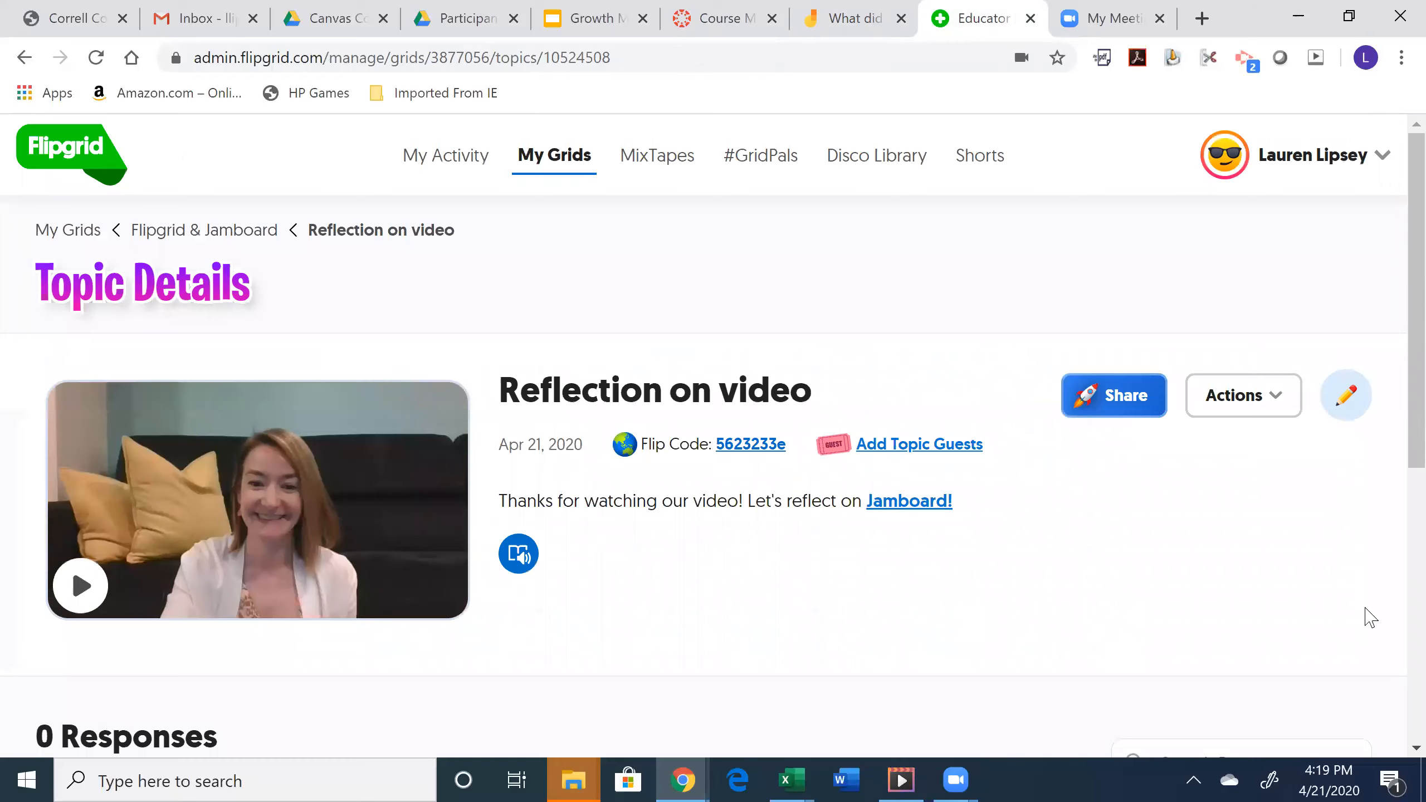
scroll(1394, 610, down, 4)
scroll(1393, 629, down, 1)
scroll(1392, 450, up, 5)
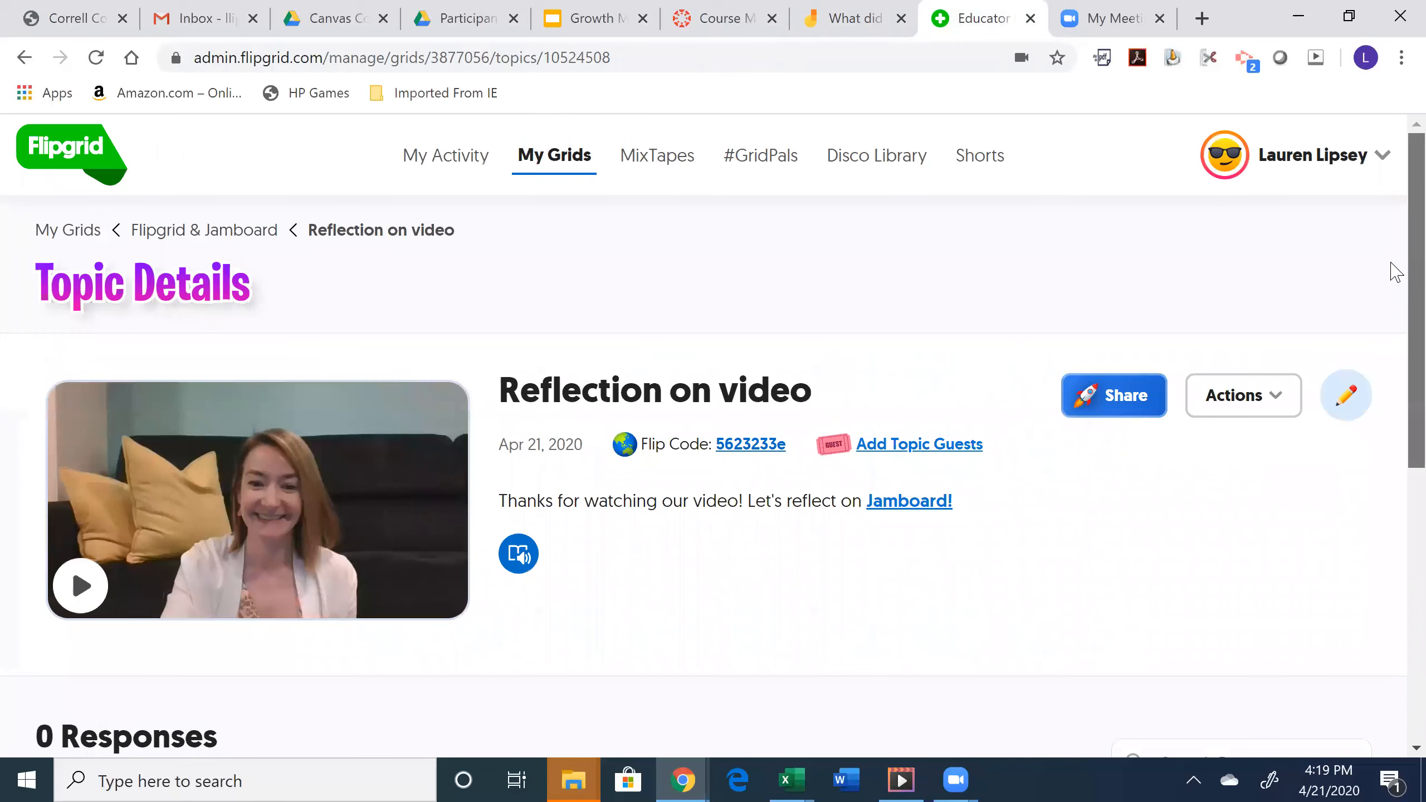